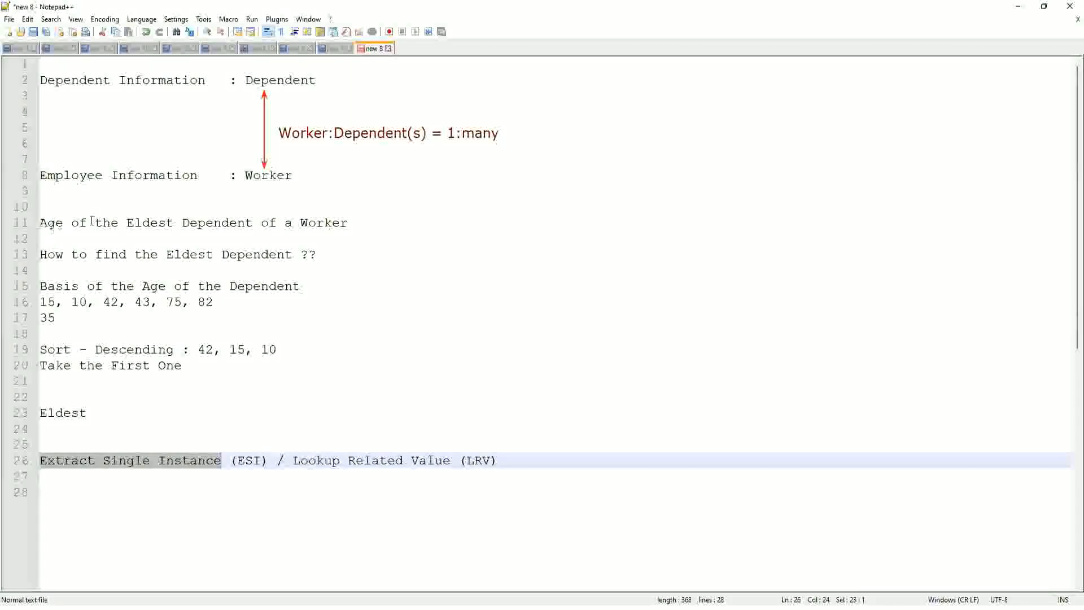
# - Switch to Workday and start a proxy session acting as the chosen employee
pyautogui.click(358, 222)
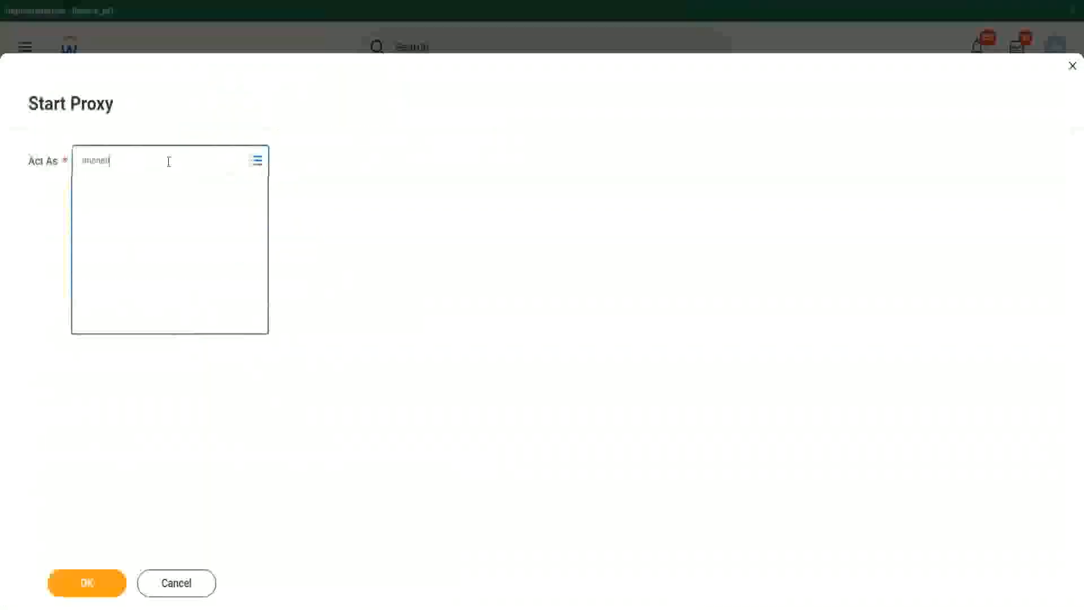
pyautogui.press('Return')
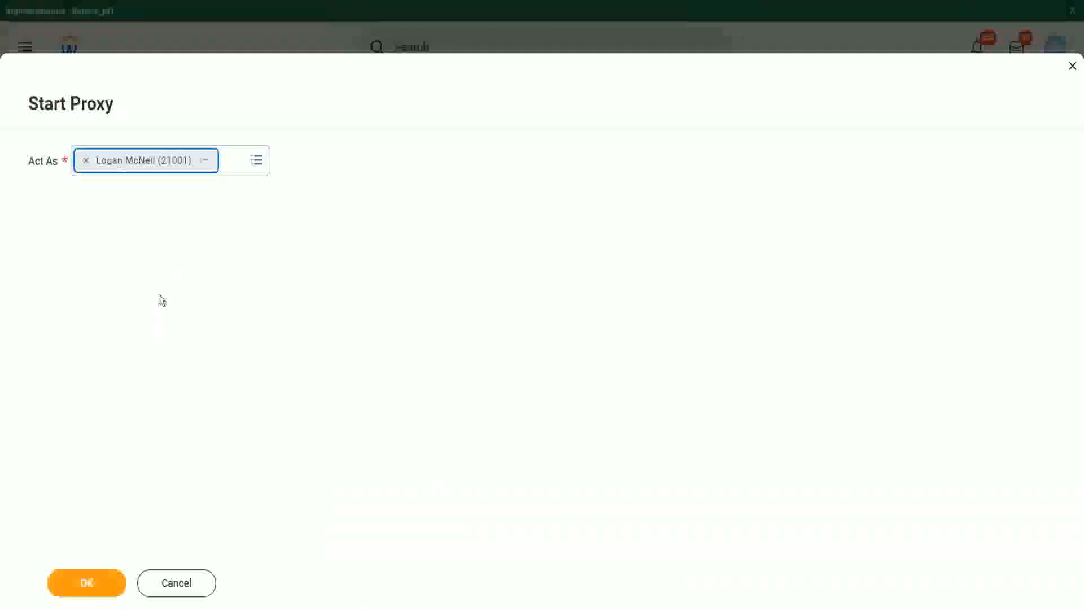
pyautogui.click(90, 592)
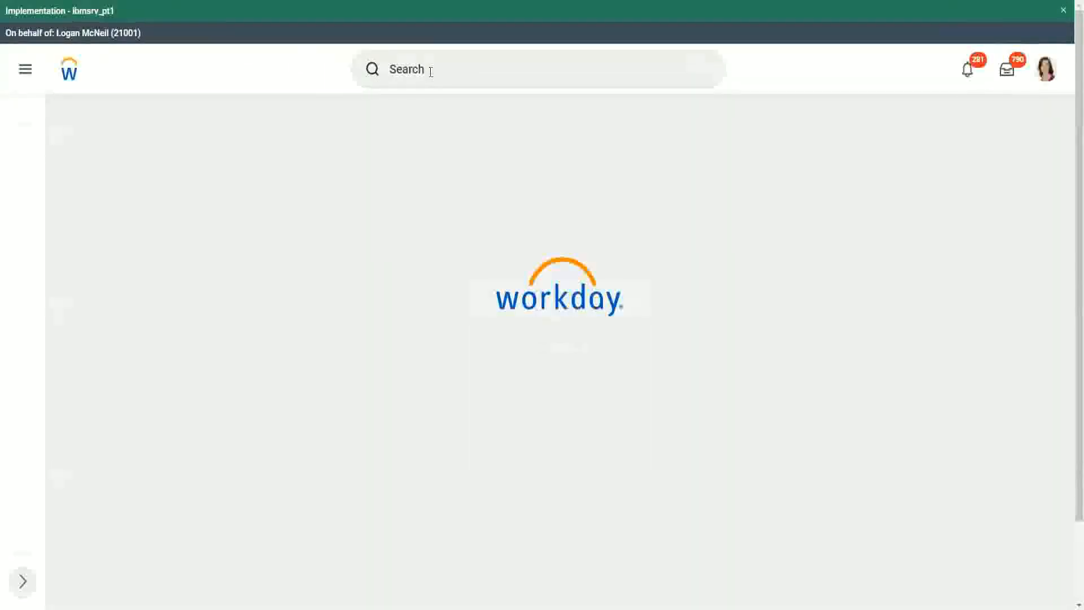
# - Search for report definitions with "rd: ww" and open the WW Base Pay Details custom report
pyautogui.click(431, 71)
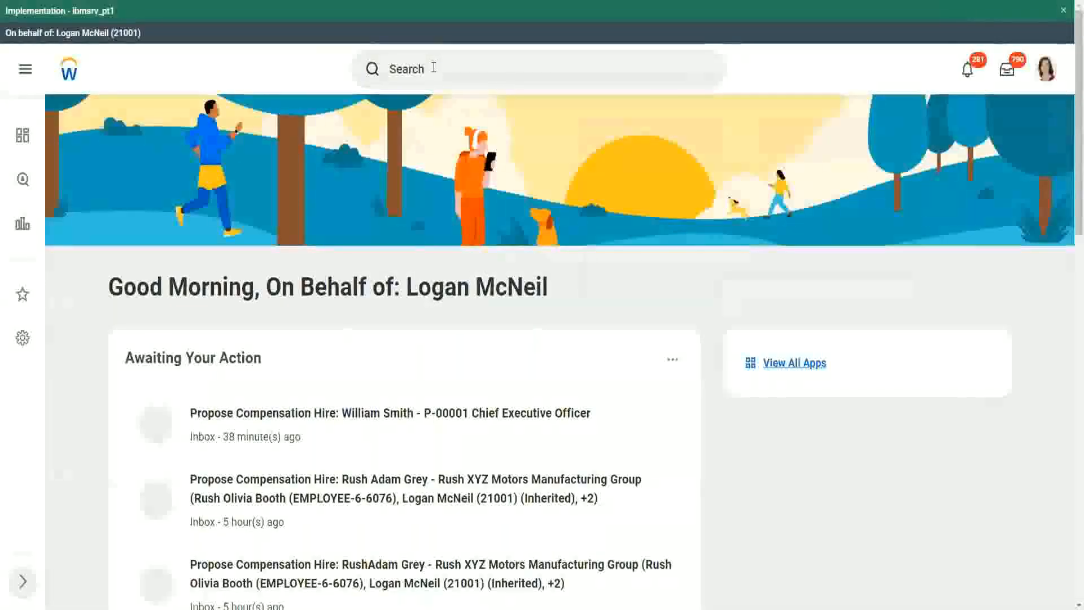
pyautogui.scroll(-9, 433, 70)
pyautogui.scroll(10, 419, 91)
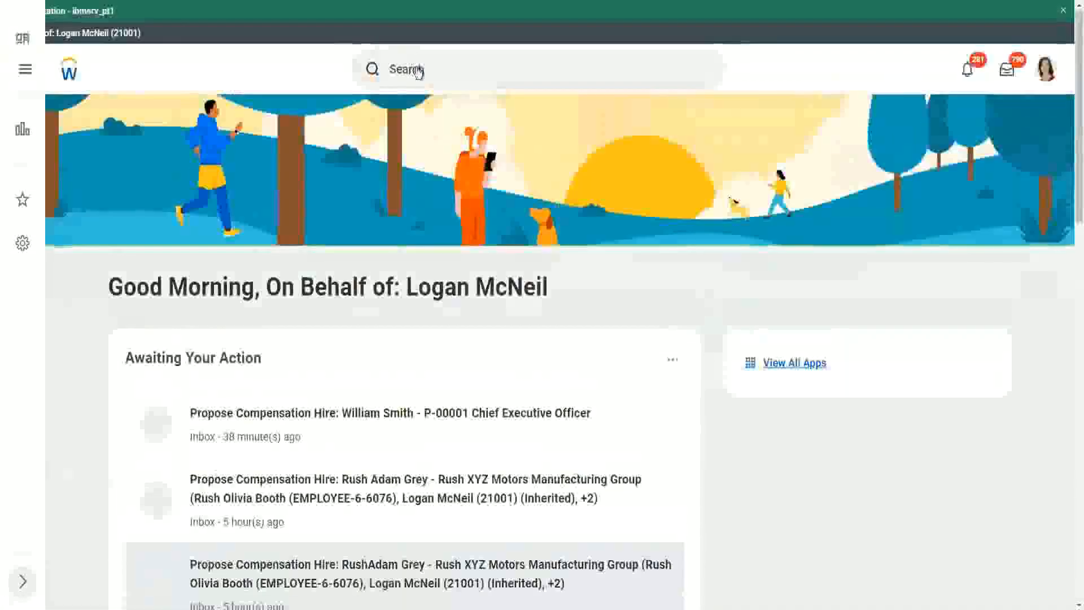
pyautogui.click(450, 69)
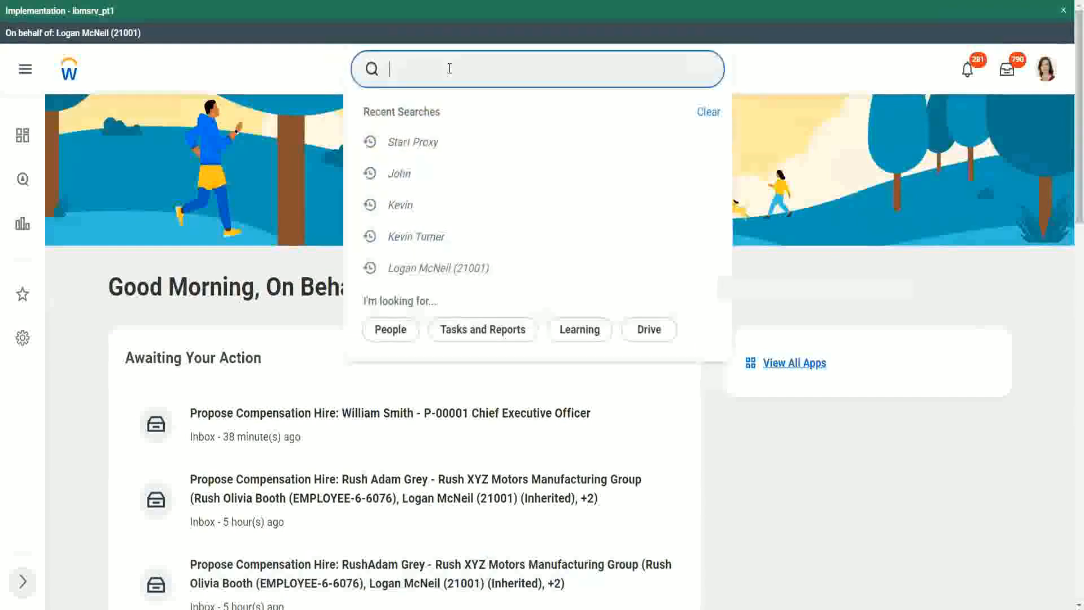
pyautogui.write('rd: ww')
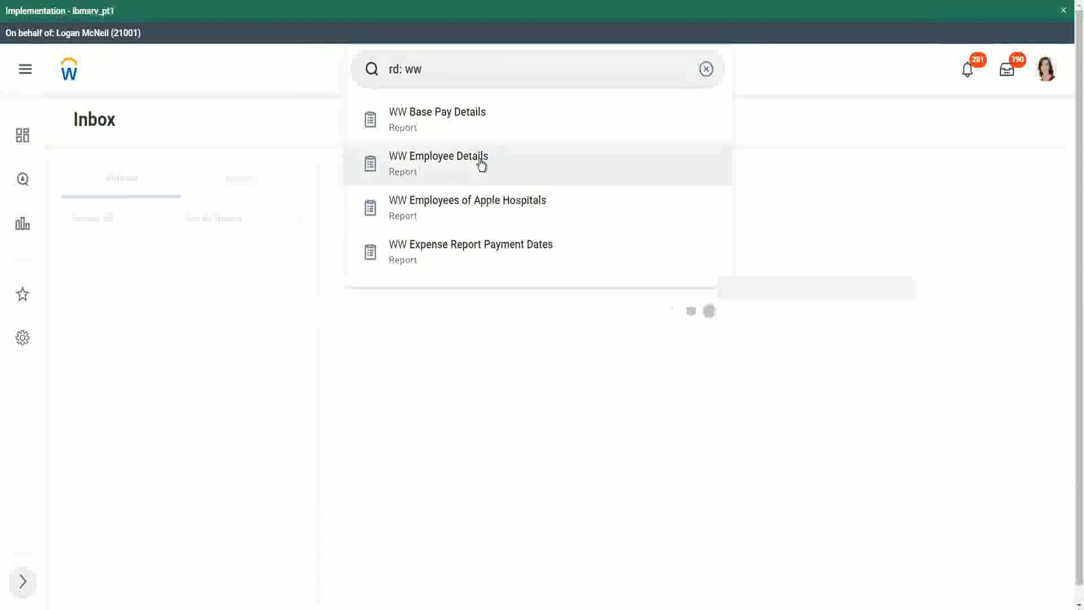
pyautogui.click(478, 117)
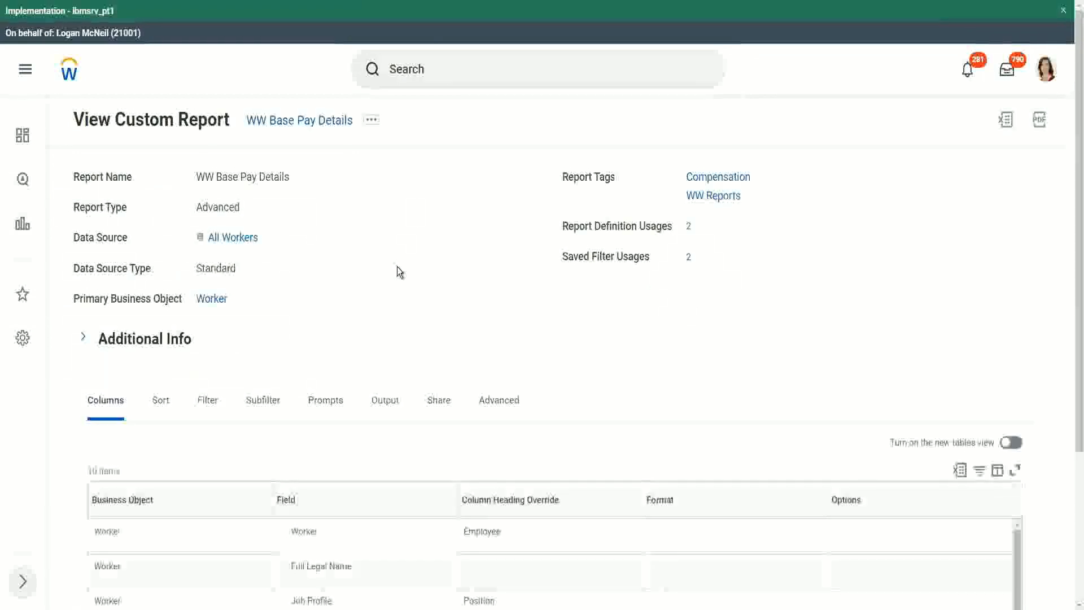
# - Review the report's column definitions and run WW Base Pay Details with the preset hire date range, without applying a saved filter
pyautogui.scroll(-5, 397, 269)
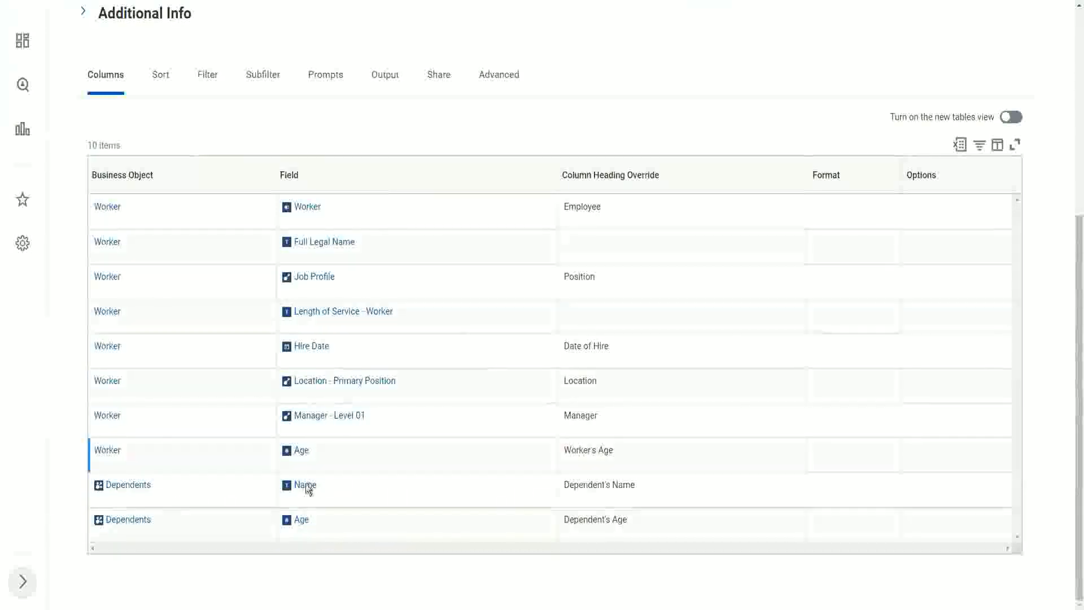
pyautogui.scroll(1, 460, 408)
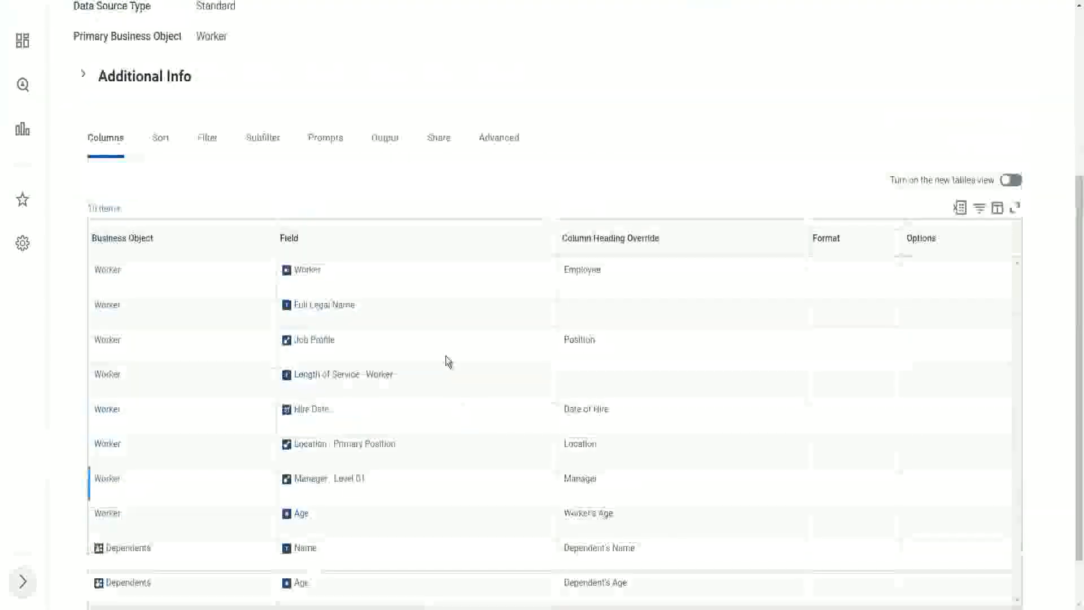
pyautogui.scroll(4, 446, 357)
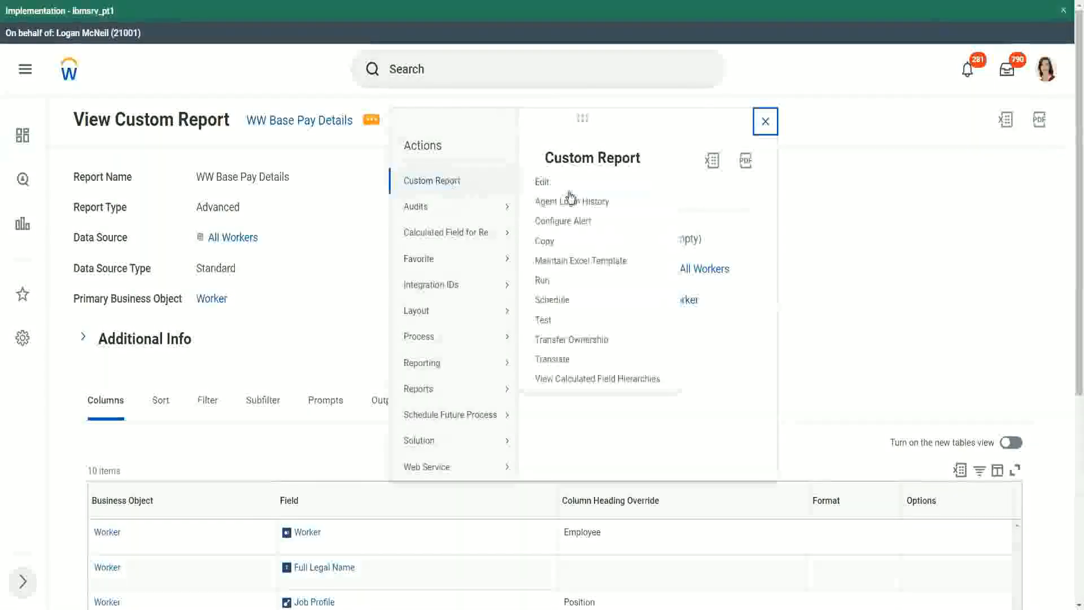
pyautogui.click(542, 283)
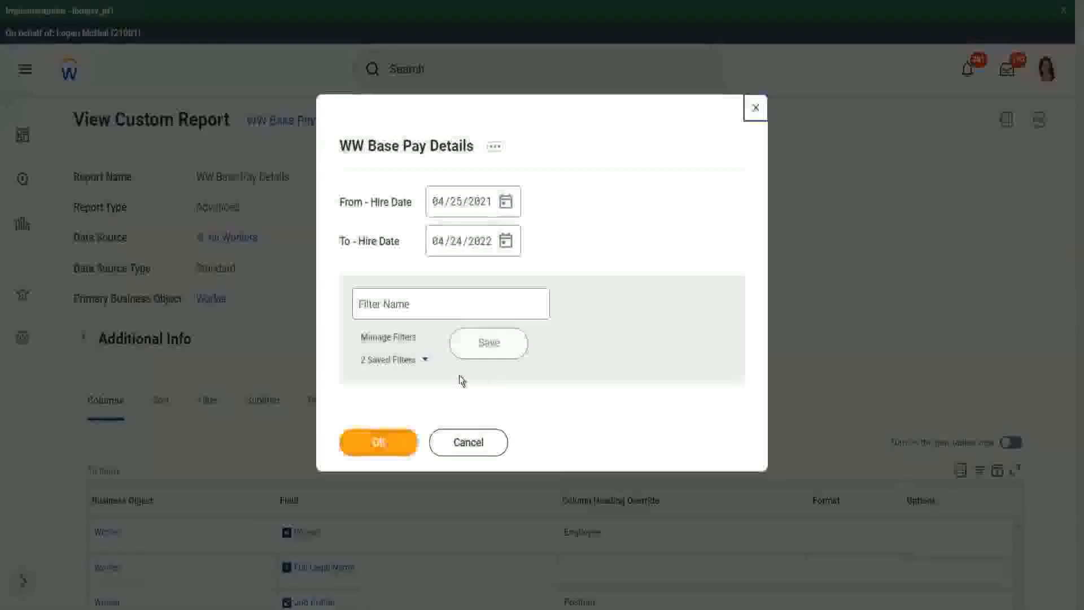
pyautogui.click(427, 361)
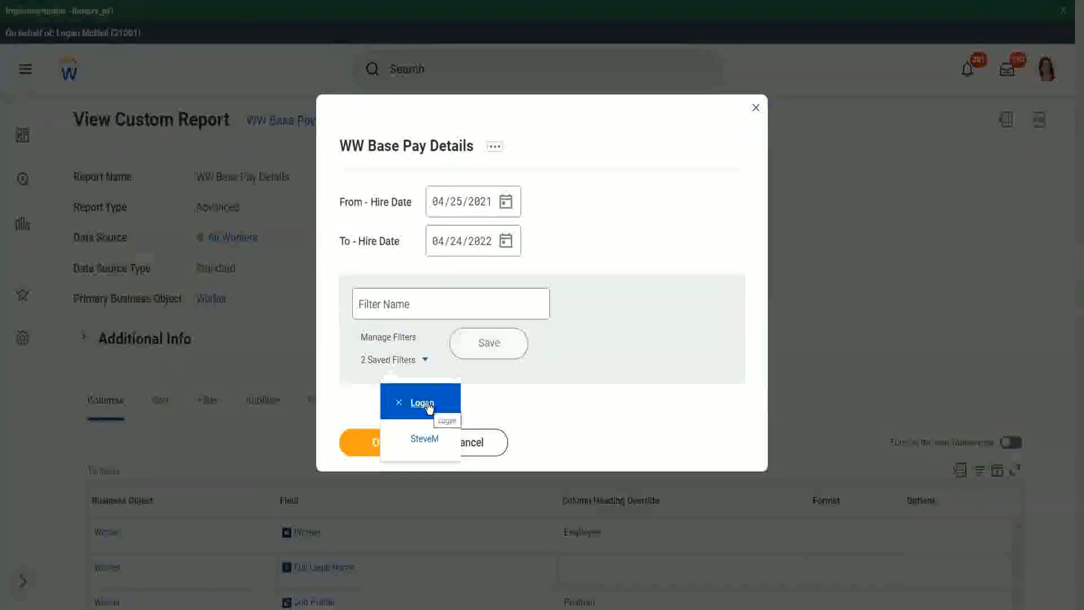
pyautogui.click(618, 186)
pyautogui.click(389, 444)
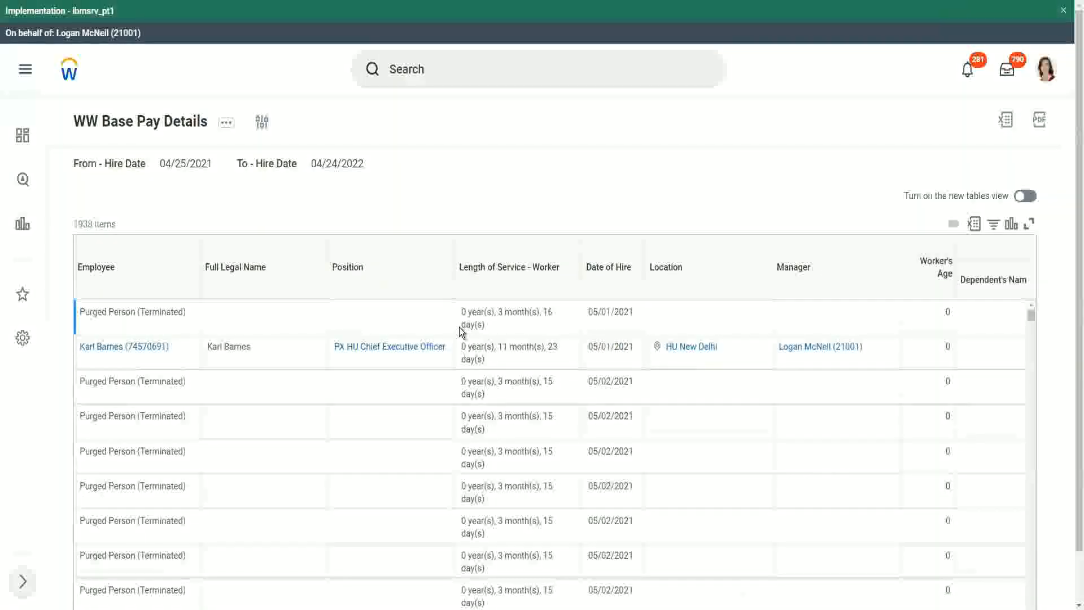
# - Examine the report rows and the Dependent's Name and Dependent's Age columns for workers with dependents
pyautogui.scroll(-5, 360, 339)
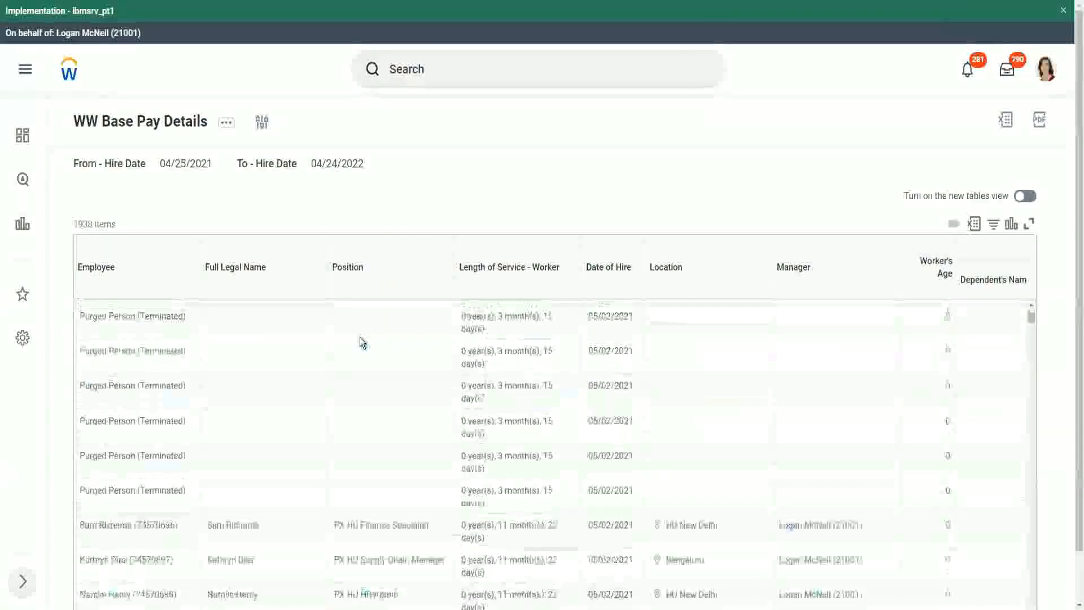
pyautogui.scroll(-5, 360, 339)
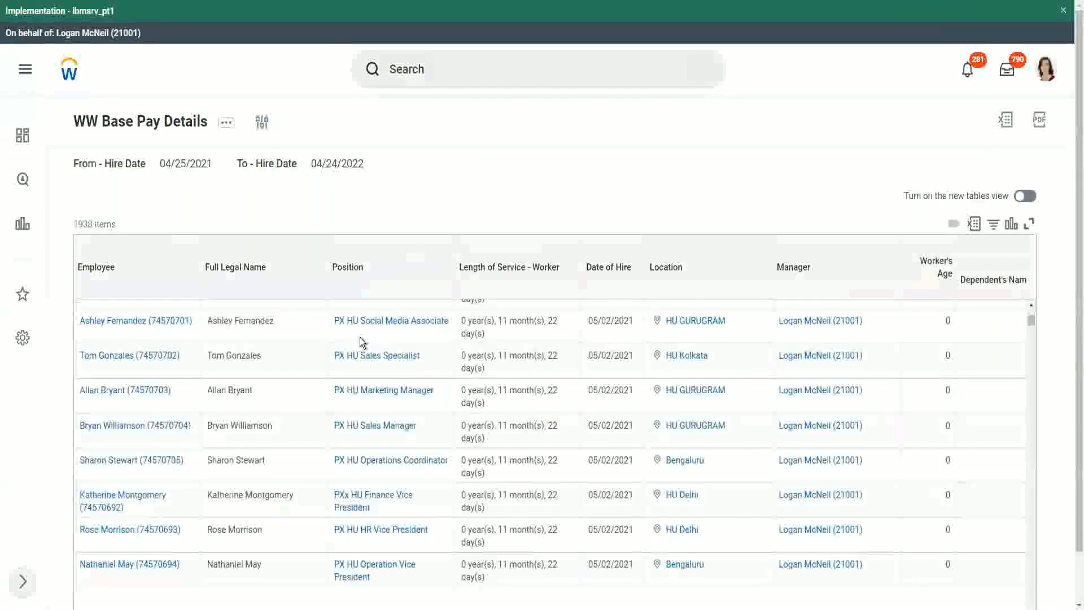
pyautogui.scroll(-3, 361, 339)
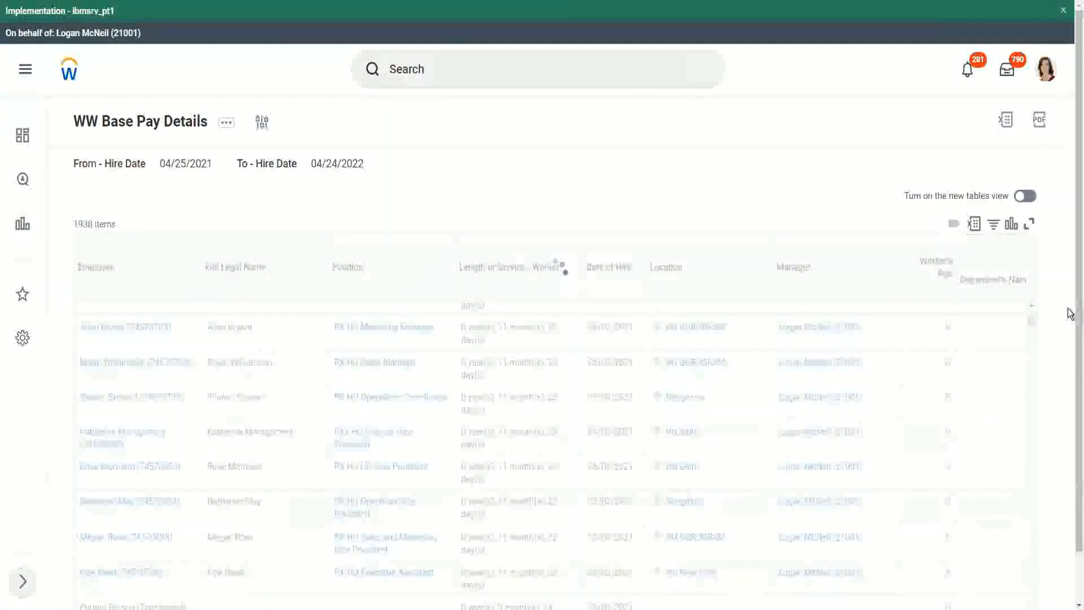
pyautogui.scroll(-1, 823, 601)
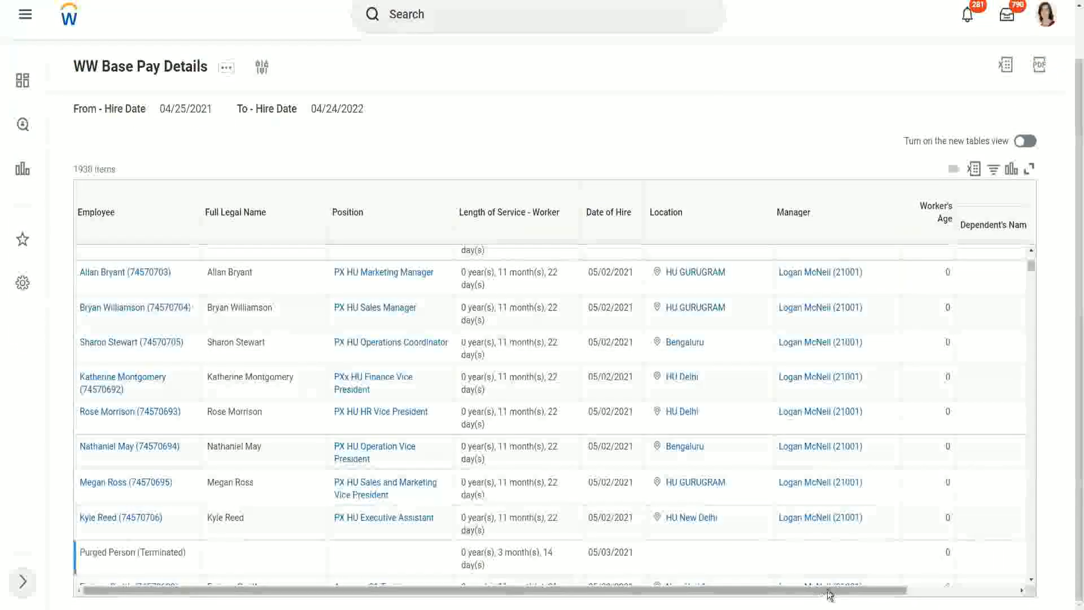
pyautogui.moveTo(829, 591); pyautogui.dragTo(1019, 591)
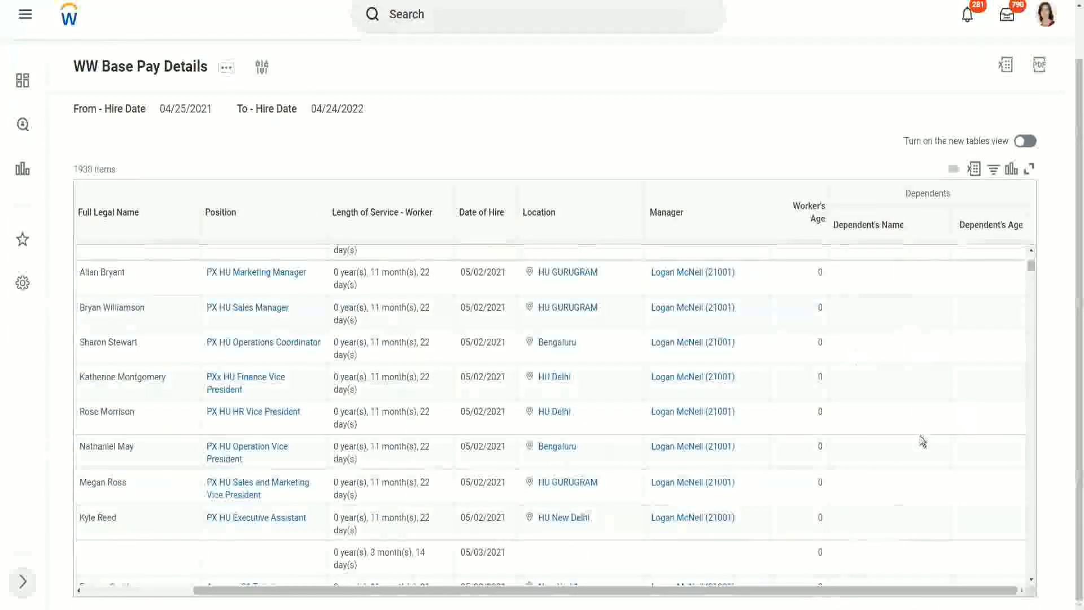
pyautogui.scroll(-1, 962, 386)
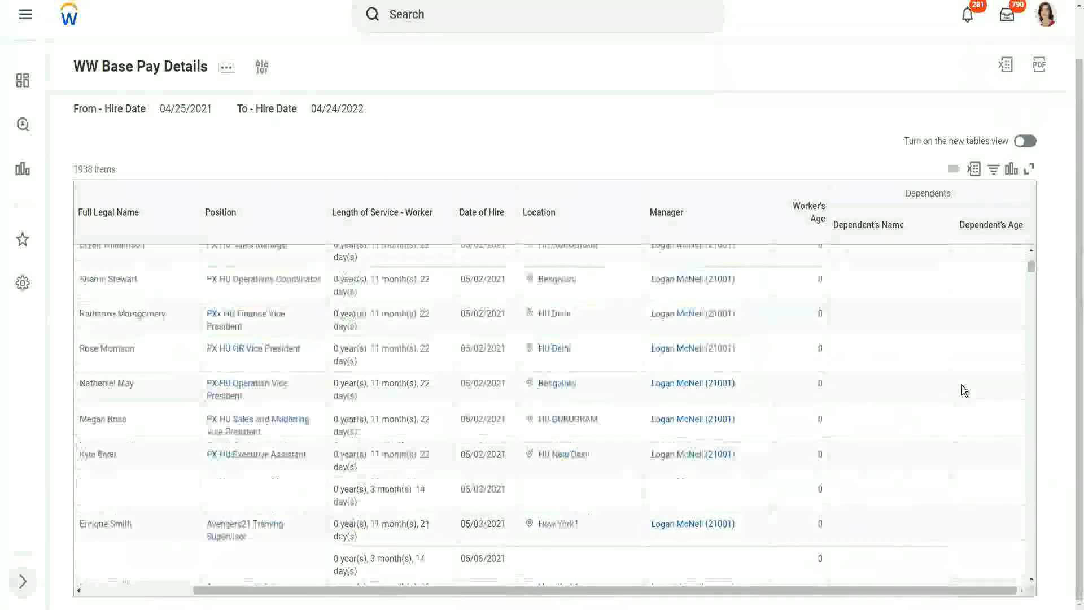
pyautogui.scroll(-7, 961, 385)
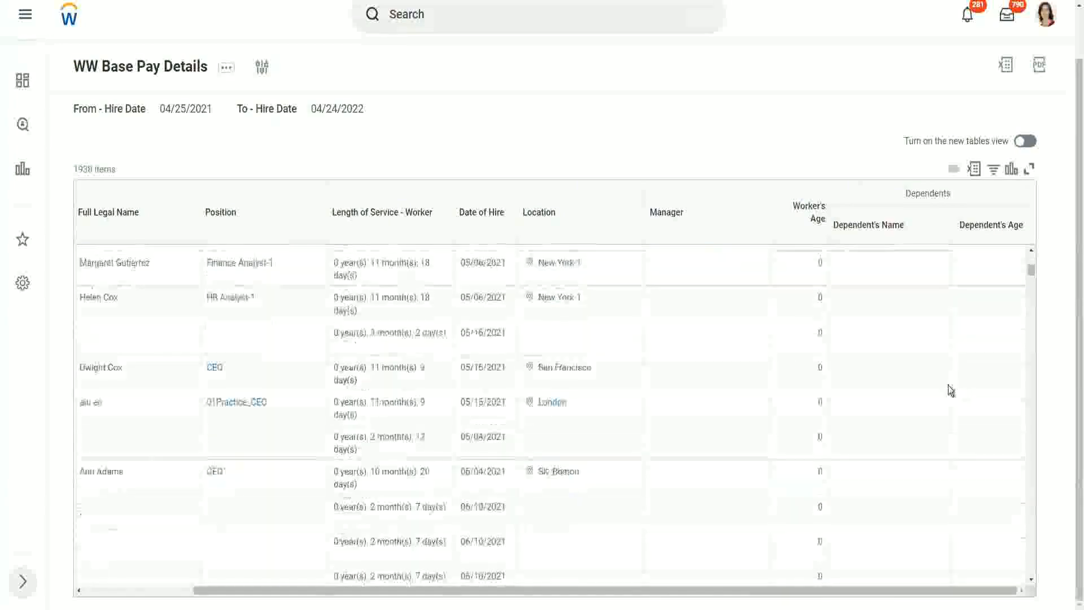
pyautogui.scroll(7, 948, 385)
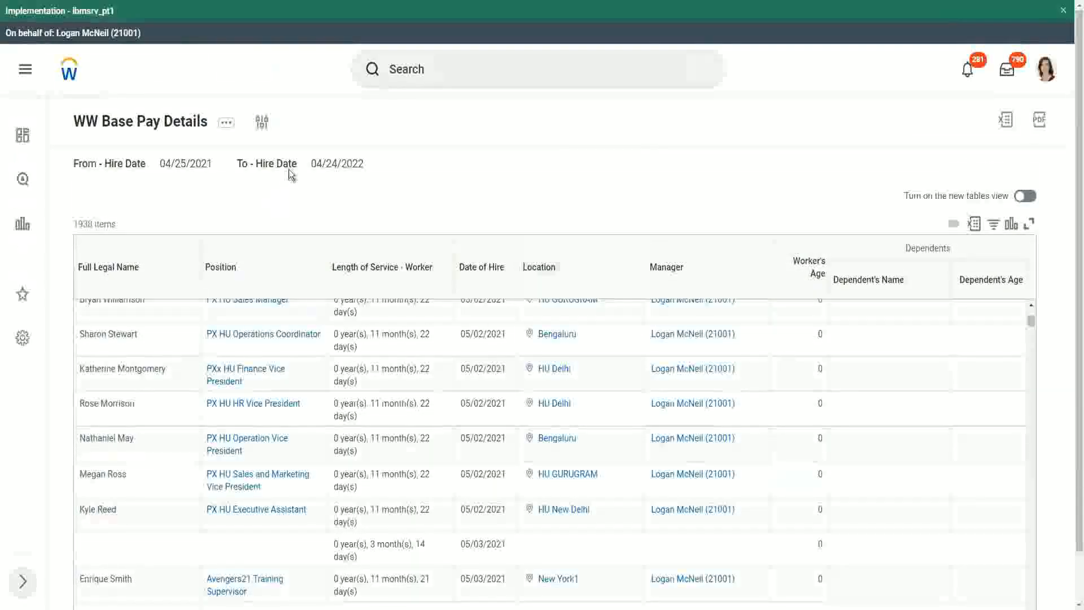
# - Rerun the report with the hire date range set from 01/01/2000 to 12/31/2000
pyautogui.click(263, 124)
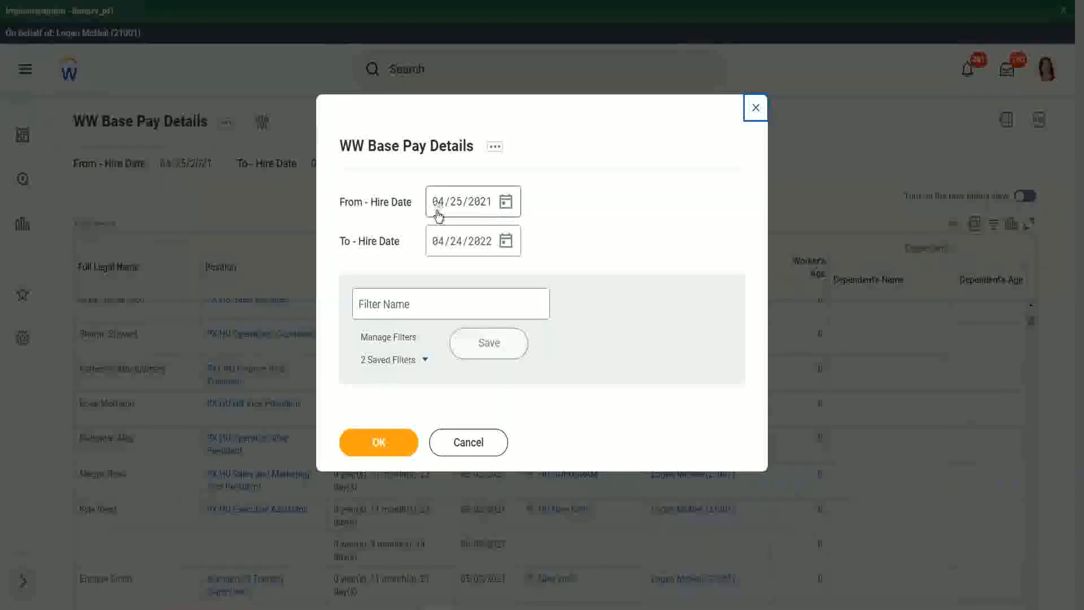
pyautogui.click(439, 208)
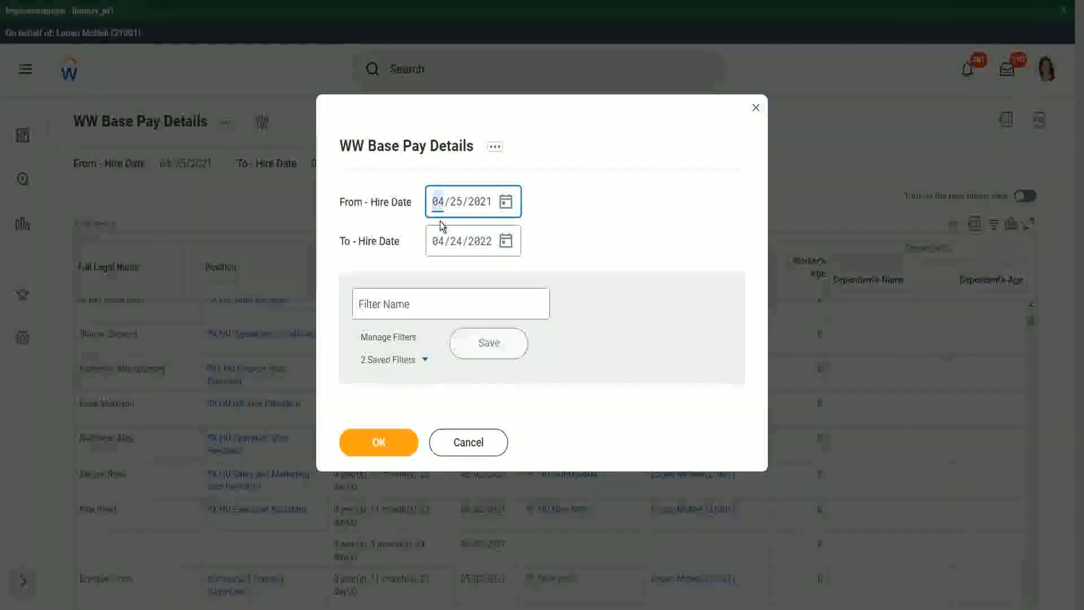
pyautogui.write('01/01/200')
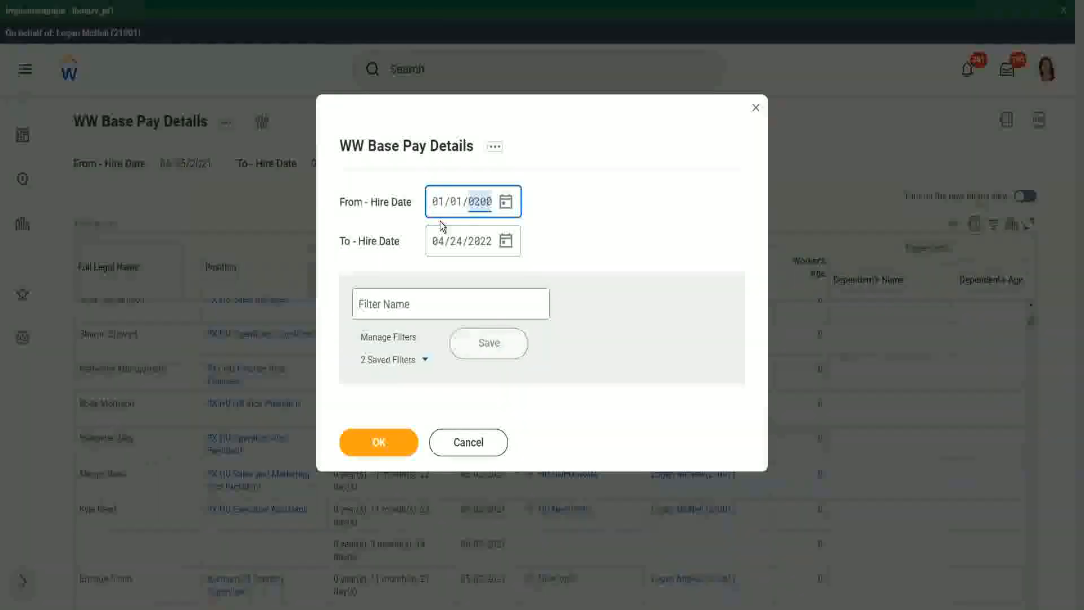
pyautogui.write('0')
pyautogui.press('Tab')
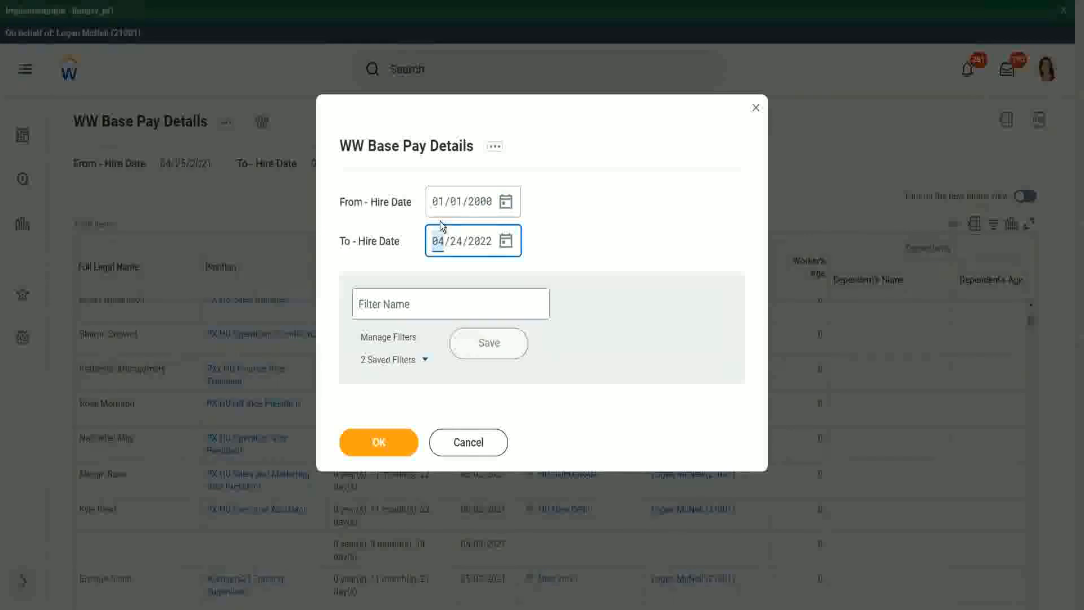
pyautogui.write('12312000')
pyautogui.click(386, 446)
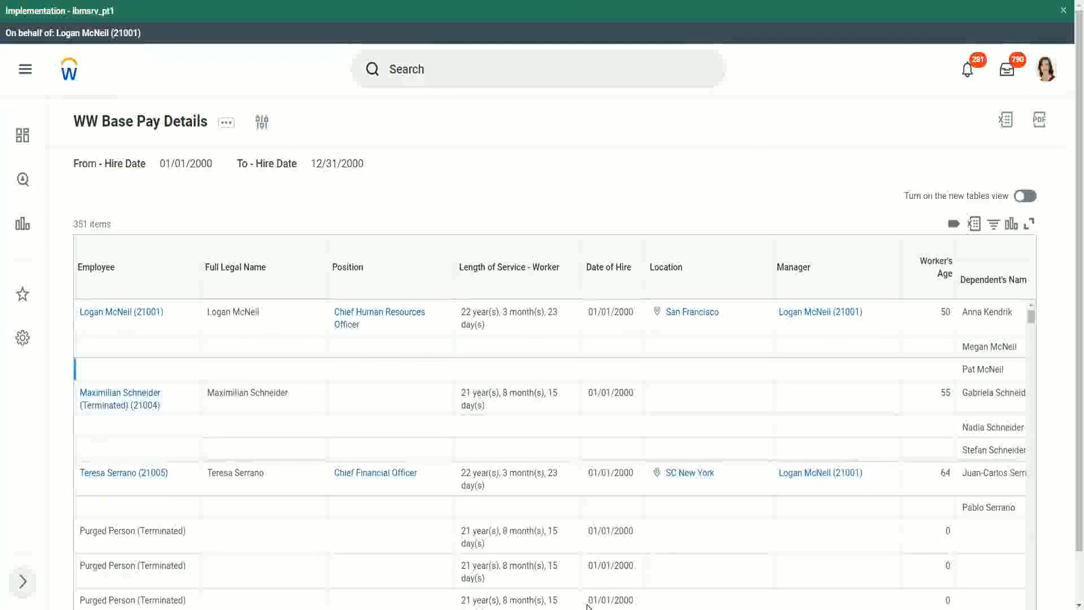
# - Examine the dependents' names and ages listed for each worker, comparing the ages of one worker's dependents
pyautogui.scroll(-1, 1070, 524)
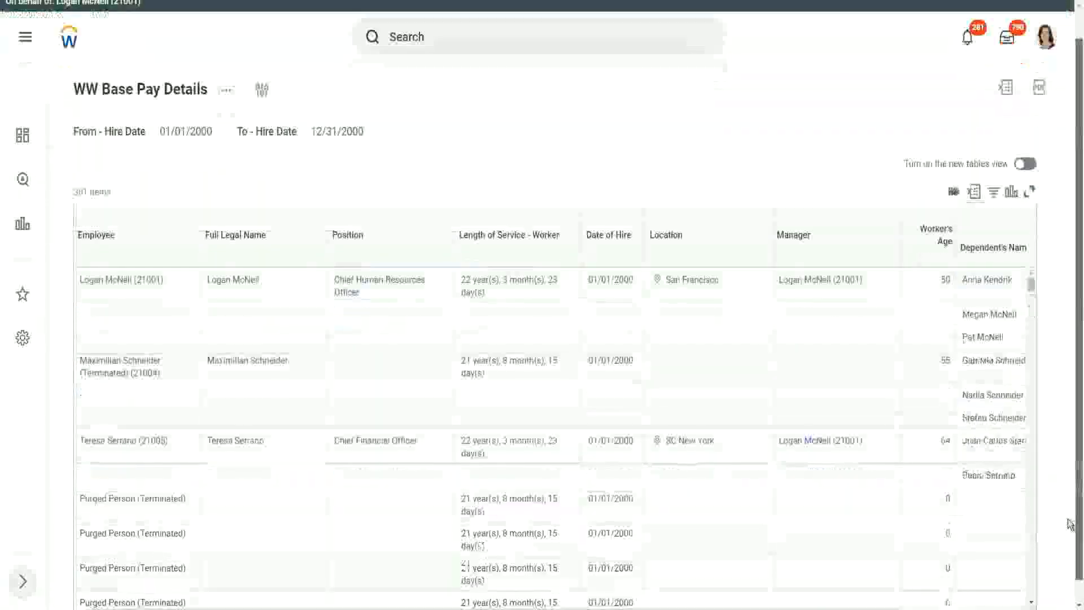
pyautogui.moveTo(1068, 520); pyautogui.dragTo(1068, 541)
pyautogui.moveTo(858, 592); pyautogui.dragTo(975, 596)
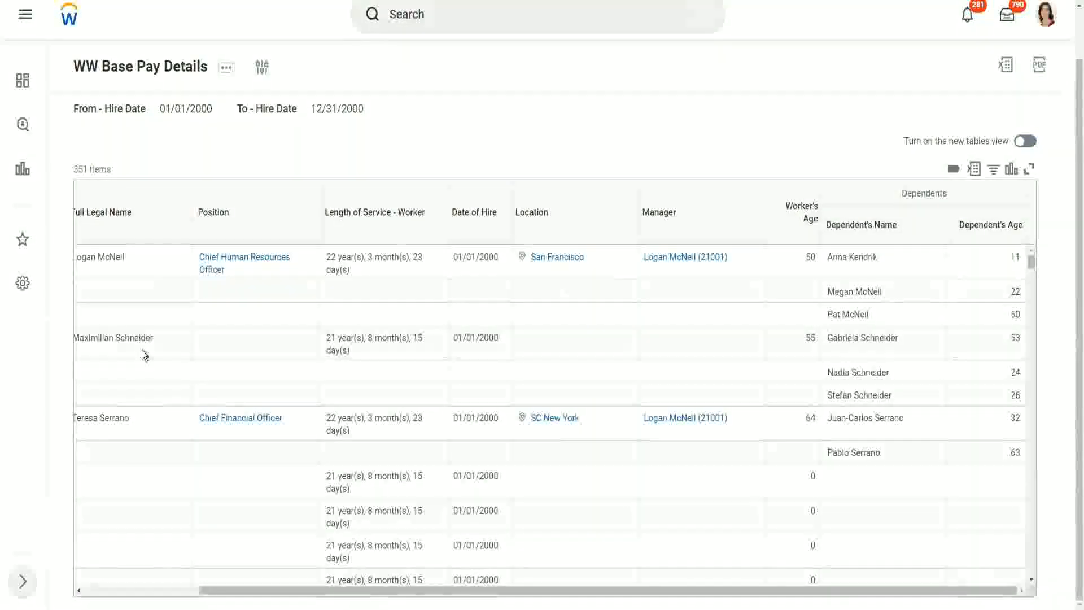
pyautogui.moveTo(90, 338); pyautogui.dragTo(171, 338)
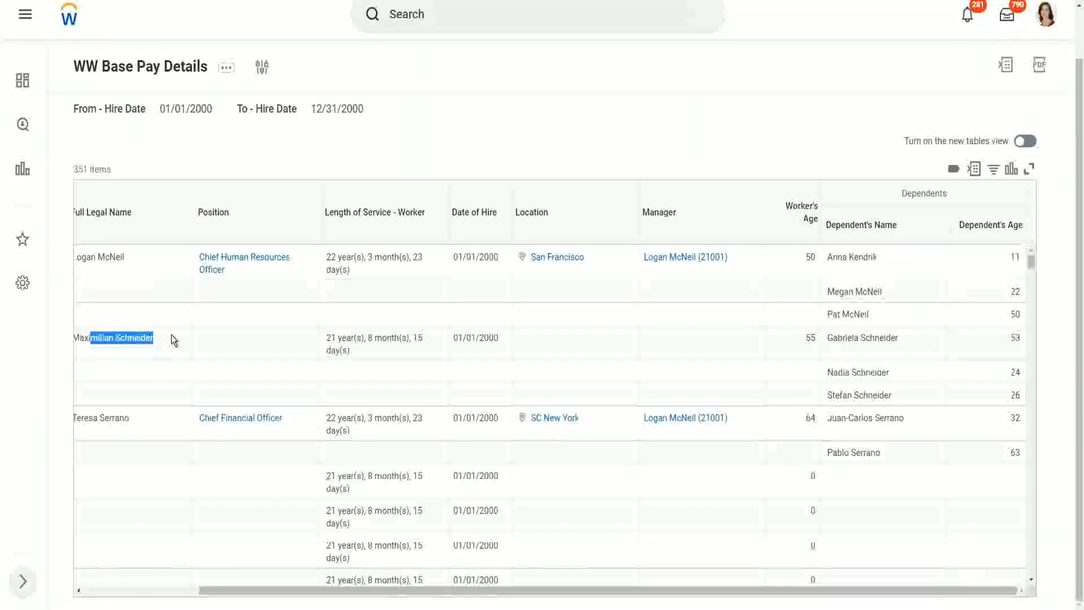
pyautogui.click(860, 339)
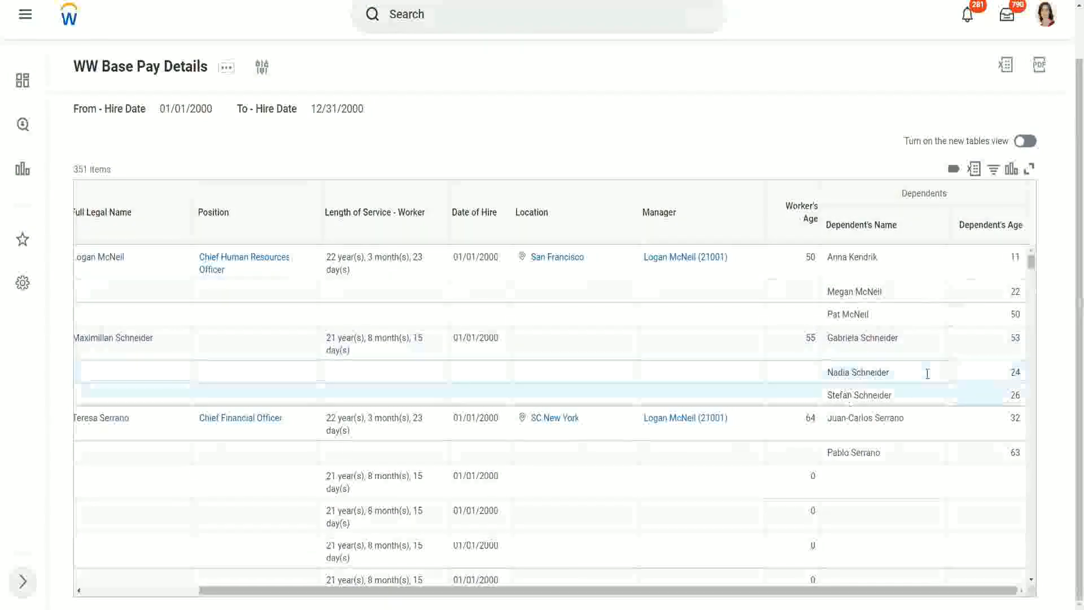
pyautogui.doubleClick(1015, 338)
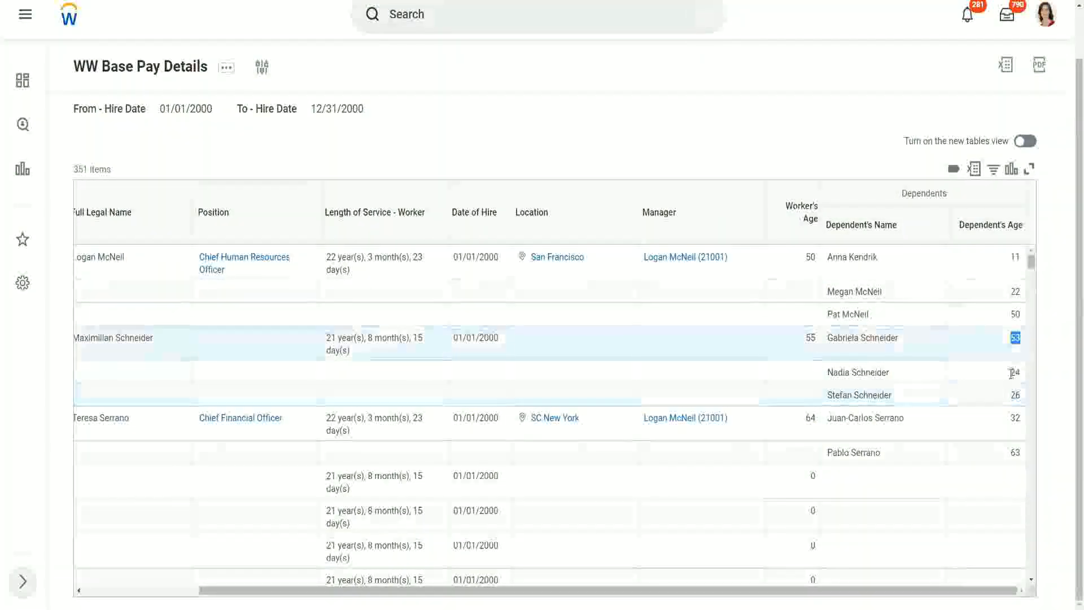
pyautogui.doubleClick(1015, 373)
pyautogui.doubleClick(1014, 394)
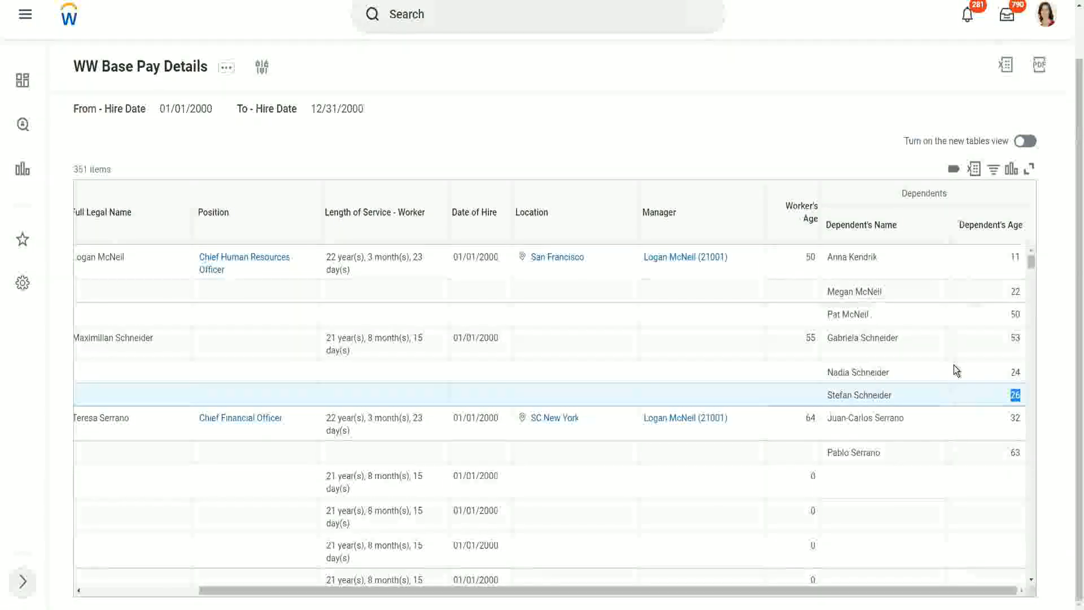
pyautogui.scroll(-3, 944, 367)
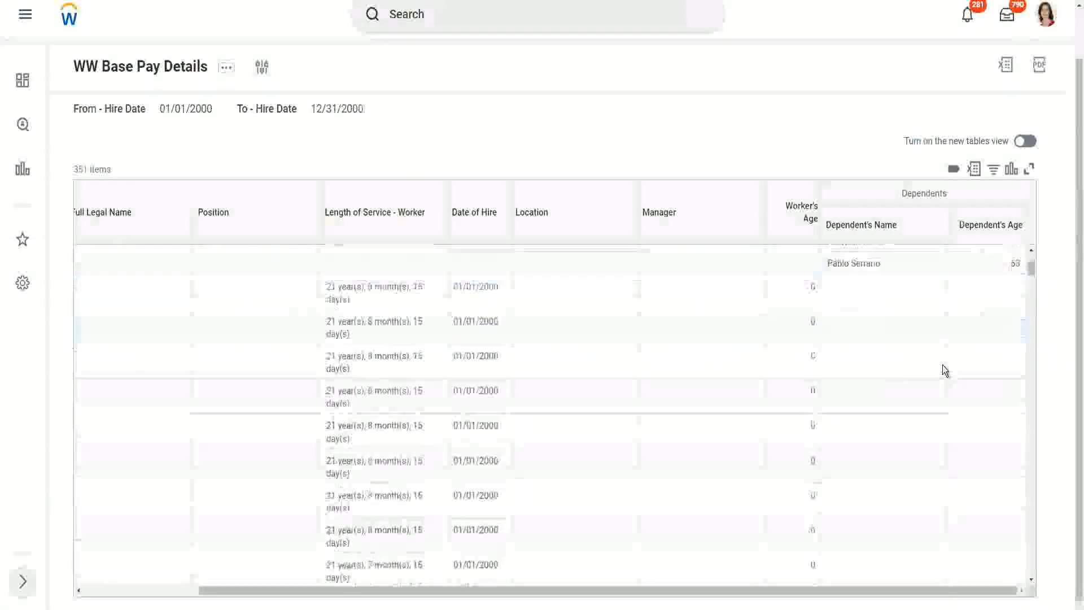
pyautogui.scroll(-2, 943, 365)
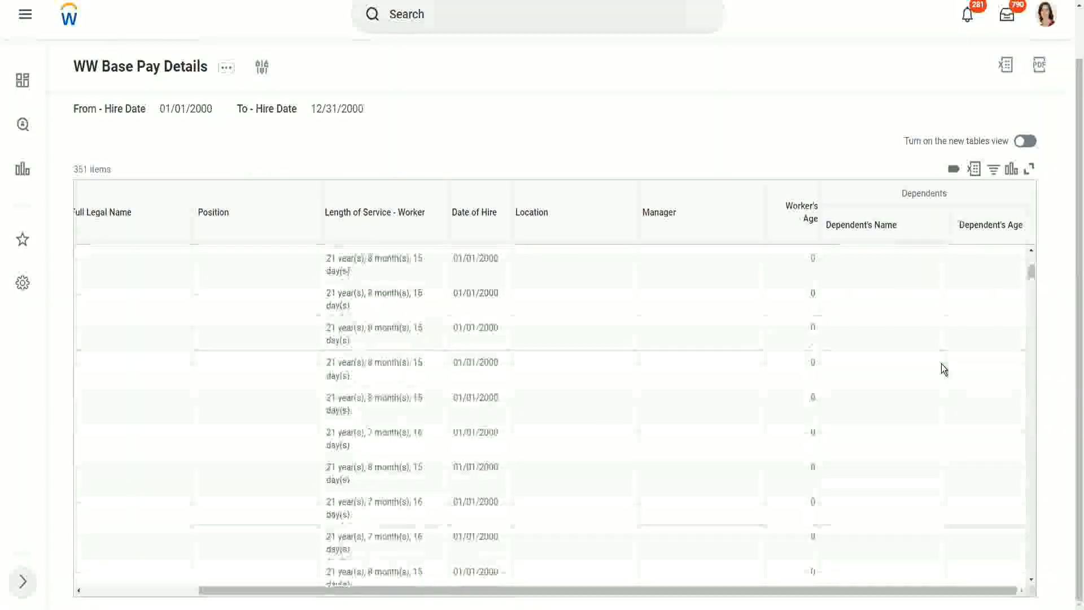
# - Compare the Dependent's Age values under each worker in the report to identify every worker's eldest dependent
pyautogui.scroll(5, 941, 364)
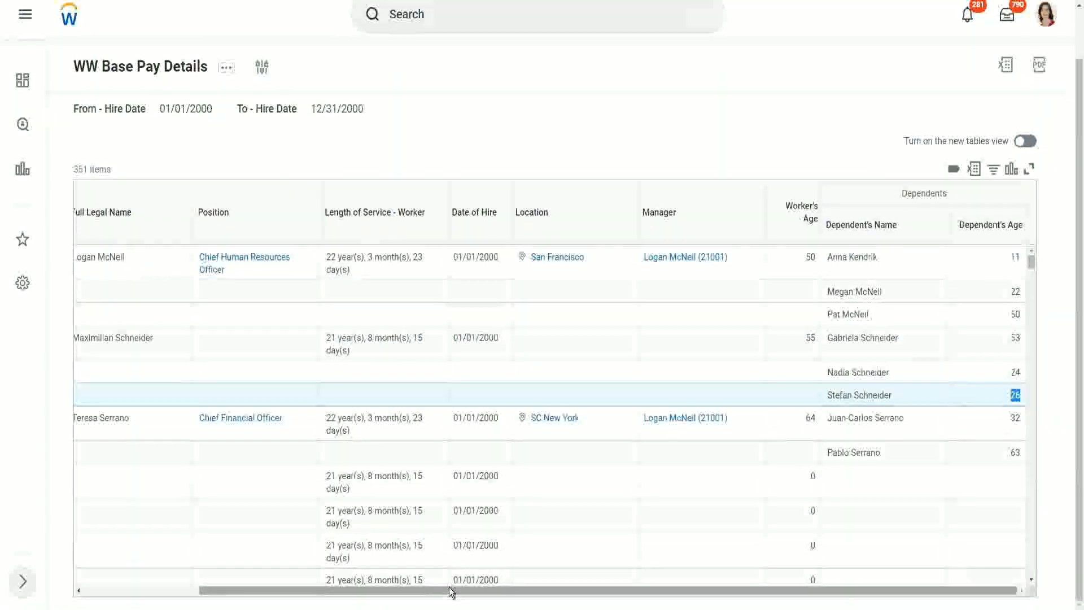
pyautogui.moveTo(452, 592); pyautogui.dragTo(496, 598)
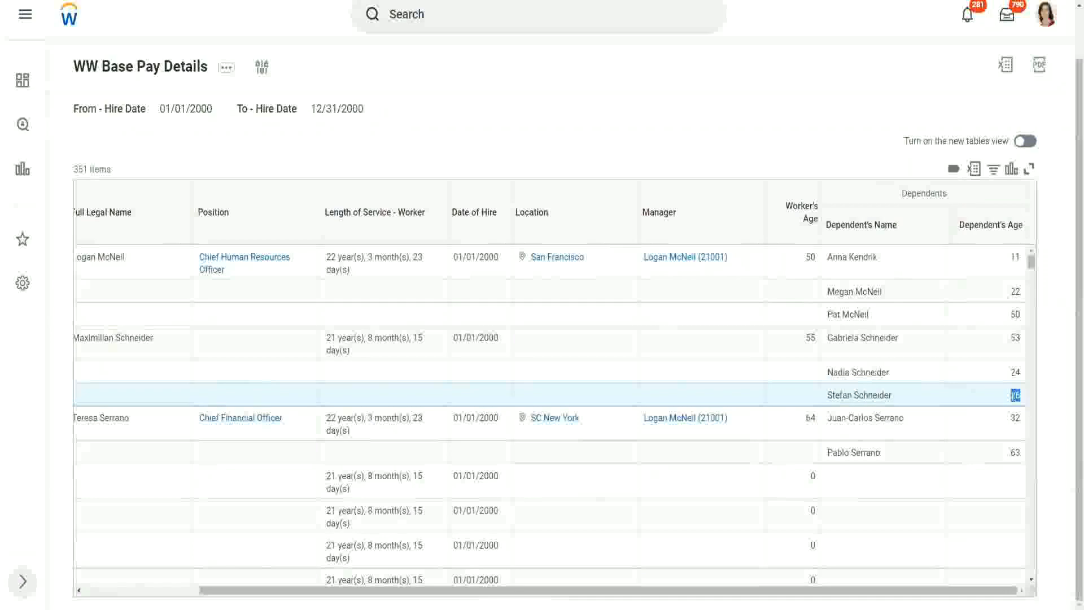
pyautogui.moveTo(1023, 392); pyautogui.dragTo(1014, 394)
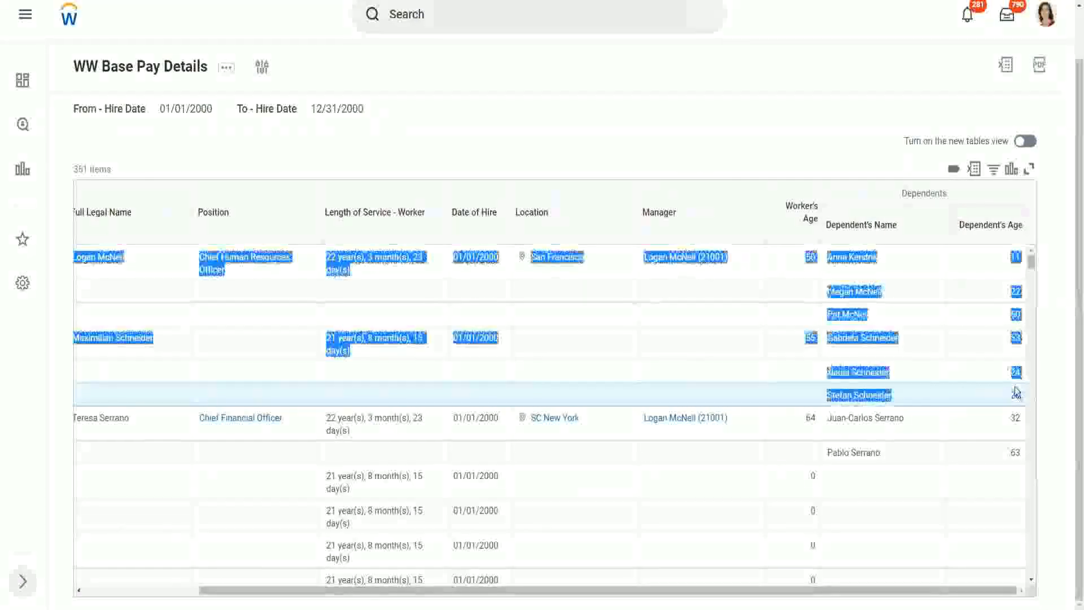
pyautogui.click(985, 376)
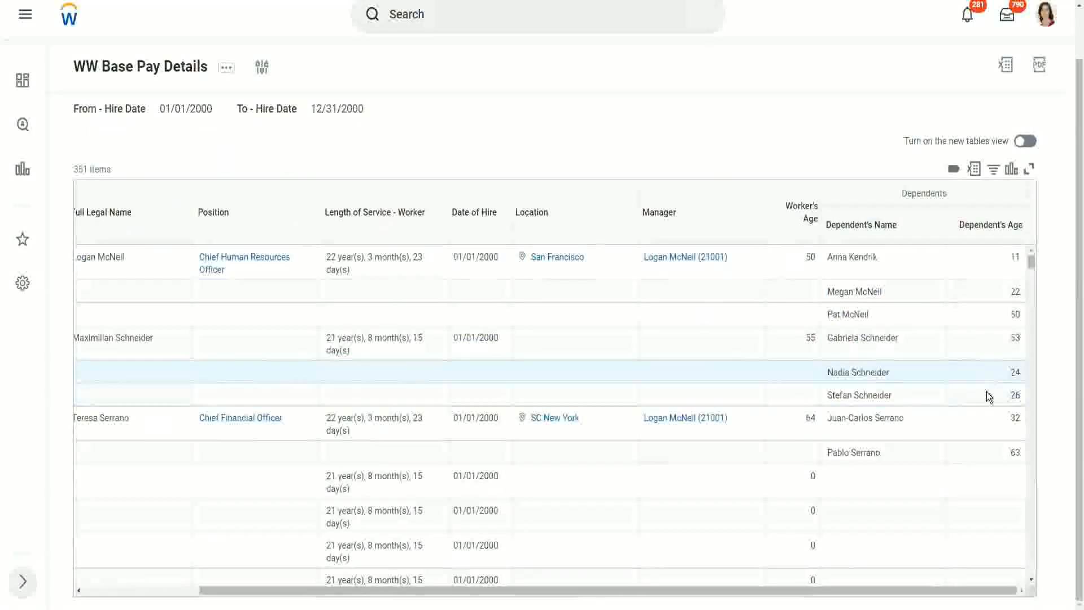
pyautogui.doubleClick(1015, 395)
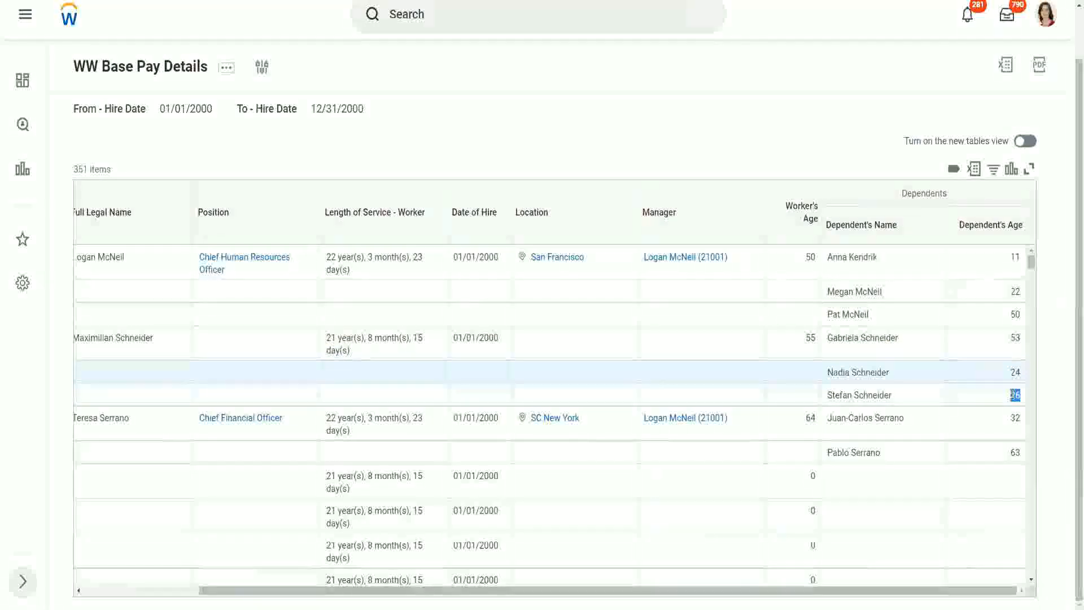
pyautogui.click(936, 401)
pyautogui.scroll(-1, 934, 398)
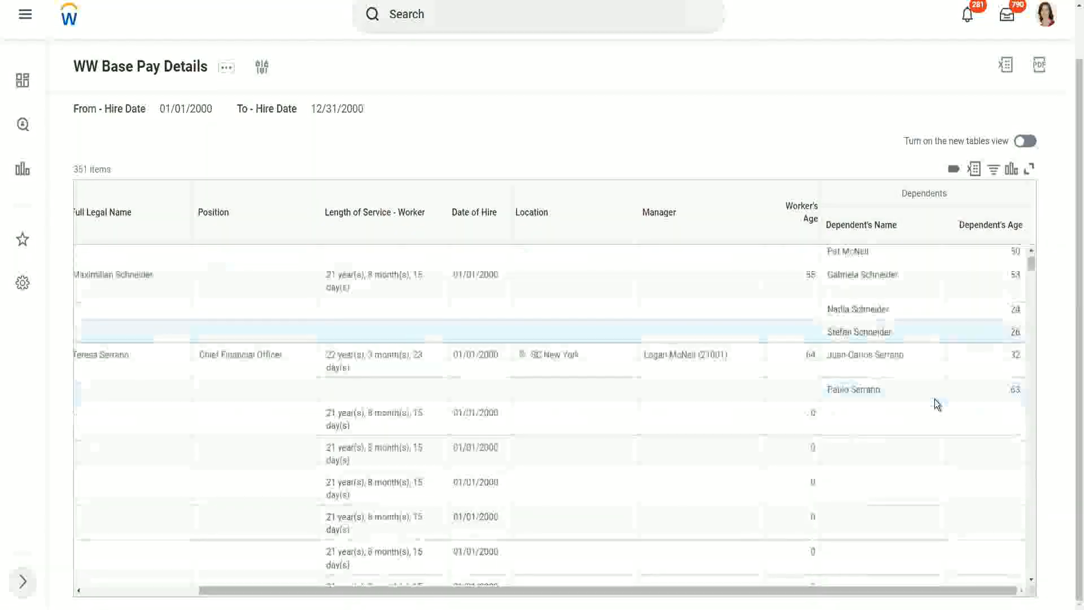
pyautogui.scroll(-2, 937, 404)
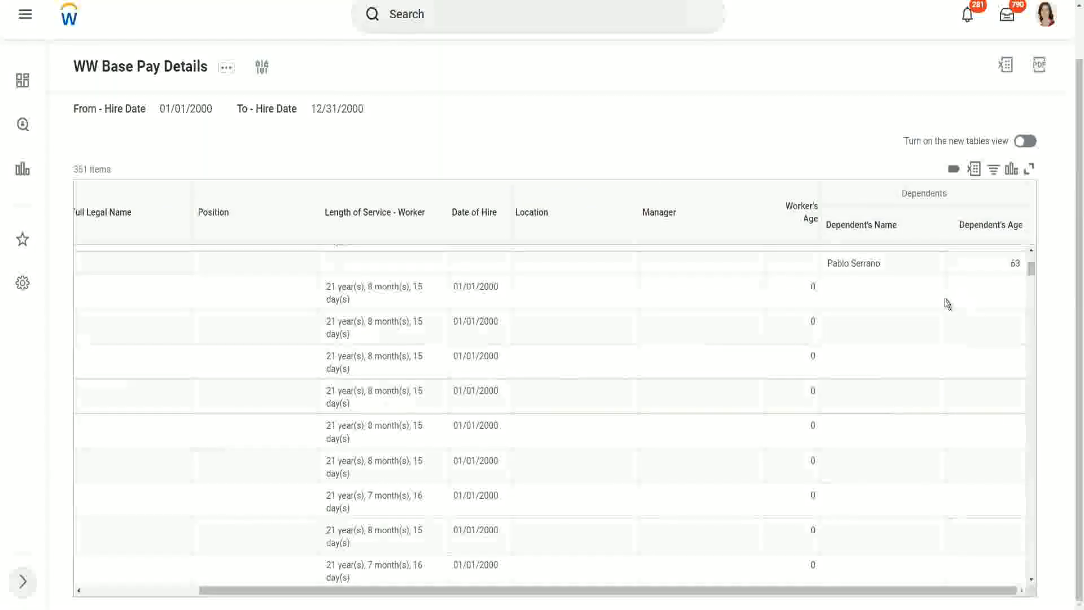
pyautogui.scroll(3, 947, 302)
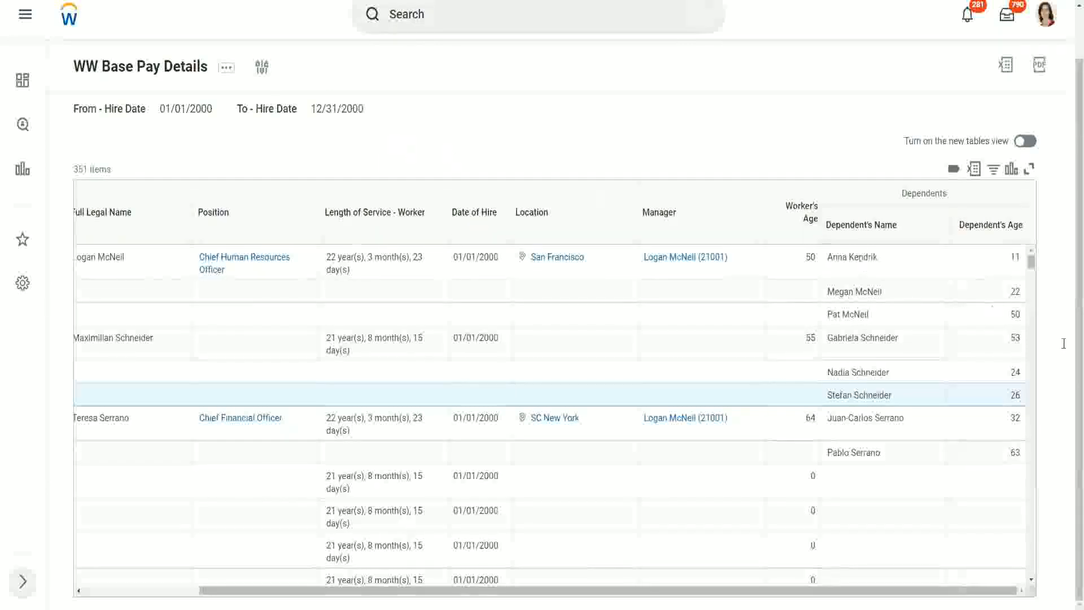
pyautogui.click(829, 256)
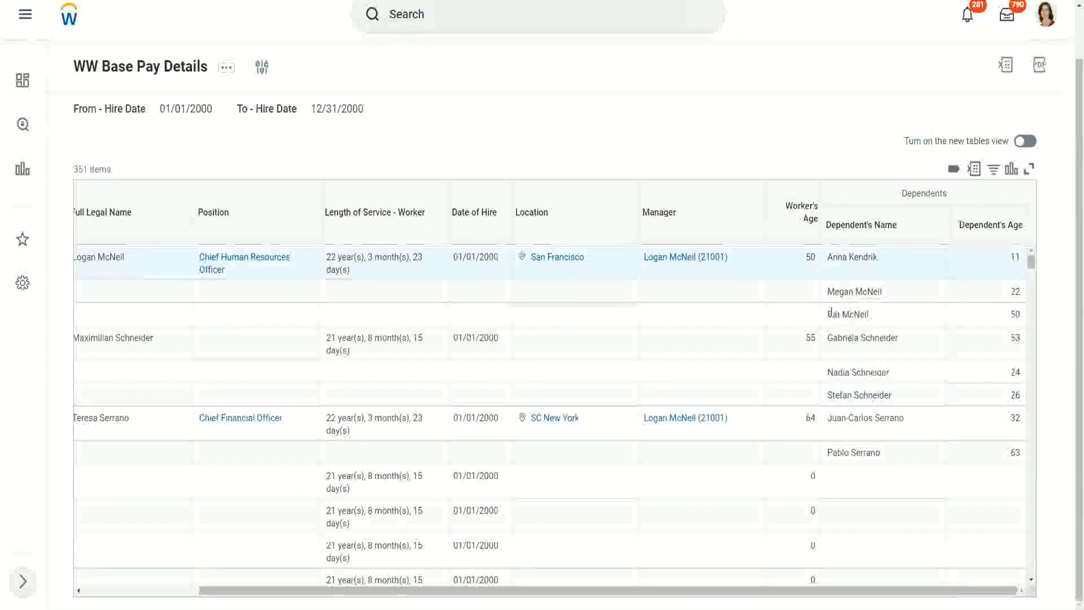
pyautogui.tripleClick(873, 314)
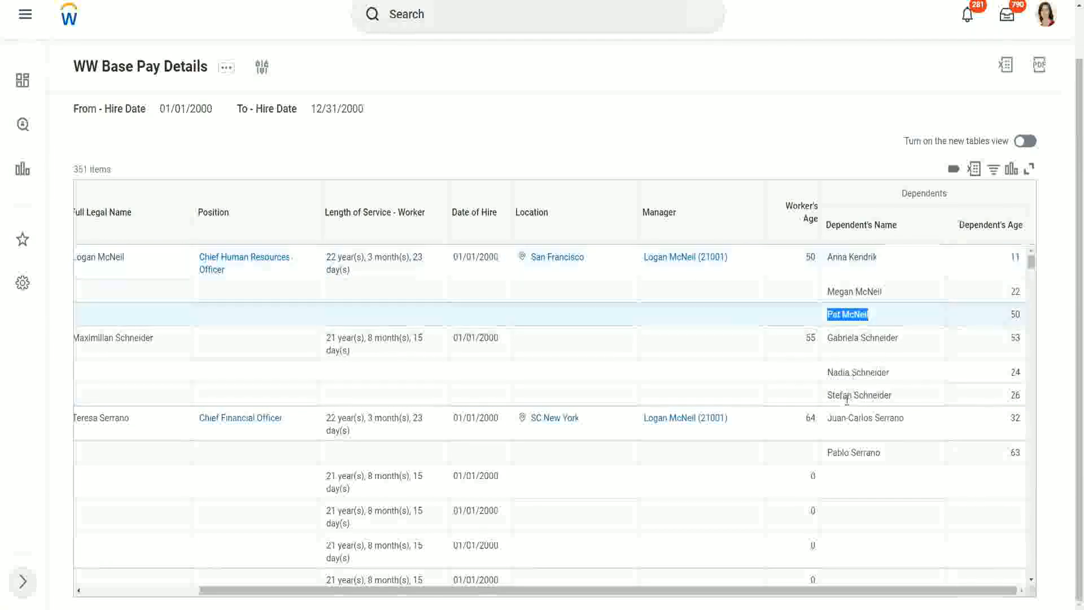
pyautogui.click(900, 449)
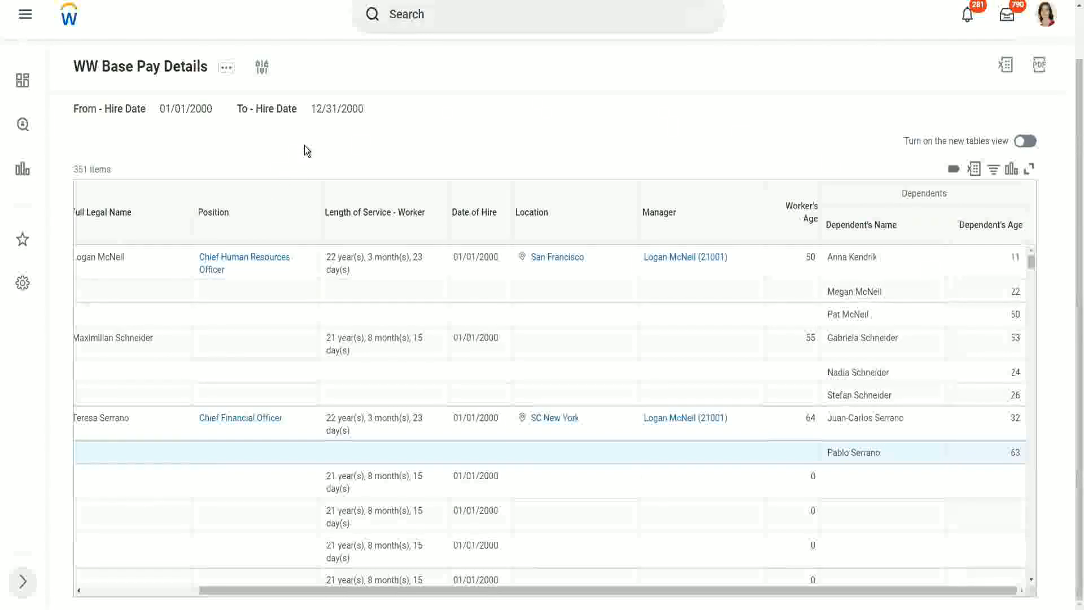
# - Duplicate the report's browser tab and open the Create Calculated Field task in the copy
pyautogui.rightClick(183, 1)
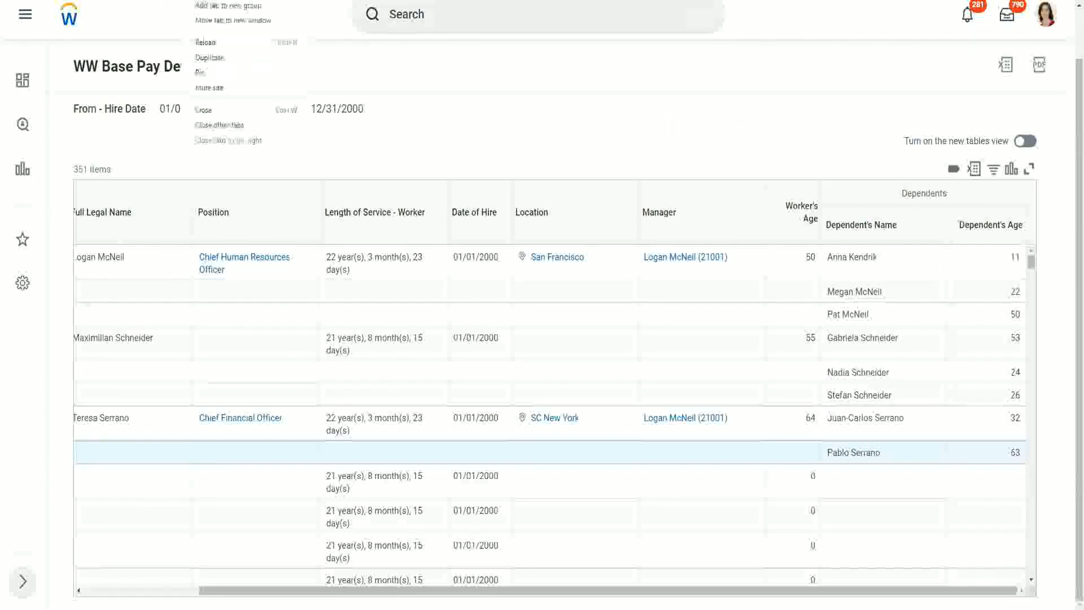
pyautogui.click(224, 59)
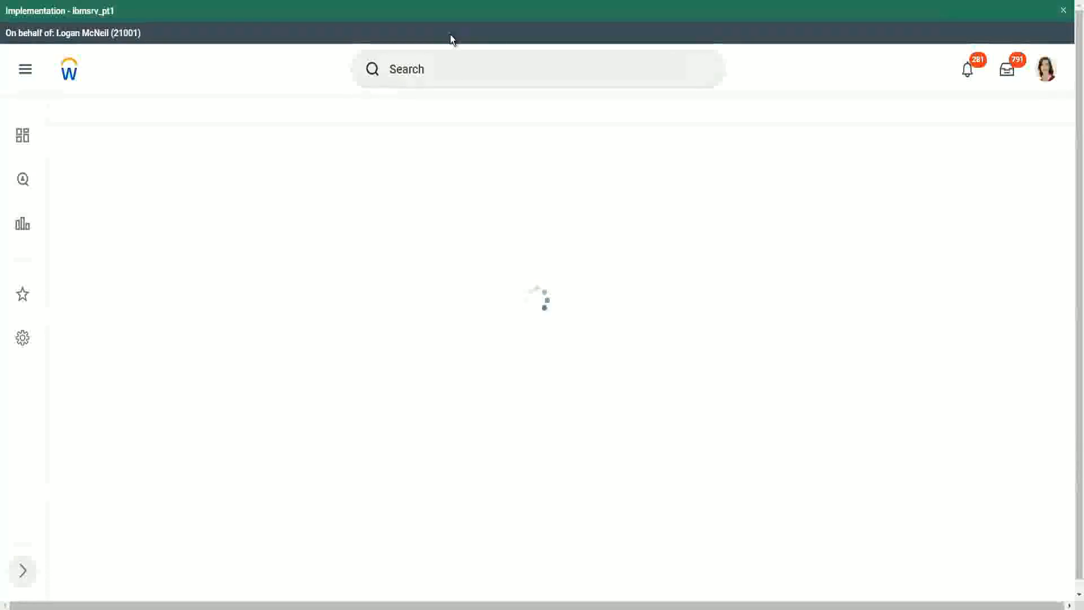
pyautogui.click(452, 70)
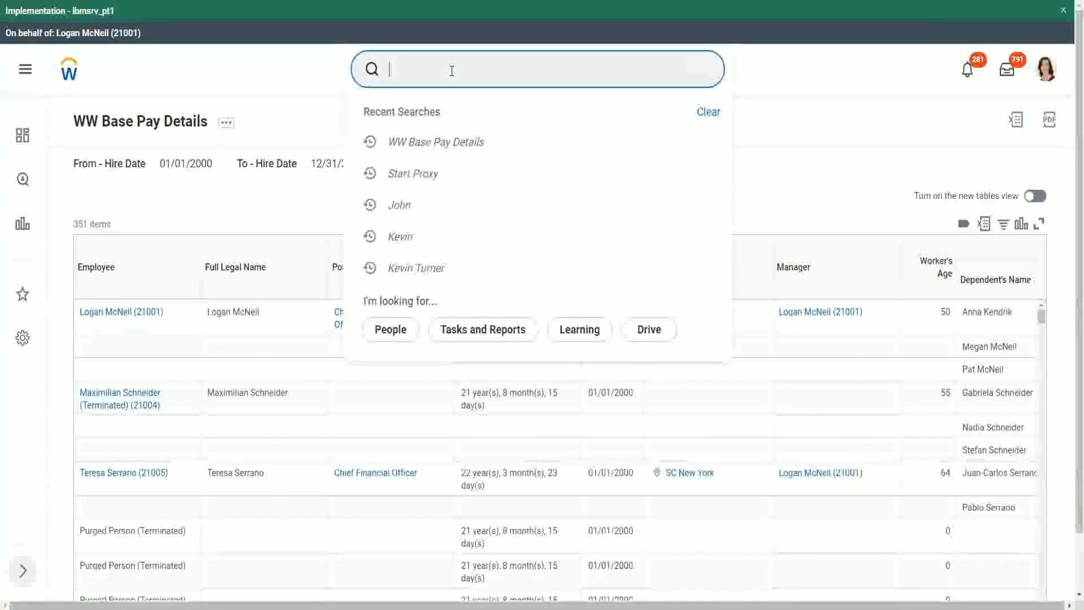
pyautogui.write('create calc ')
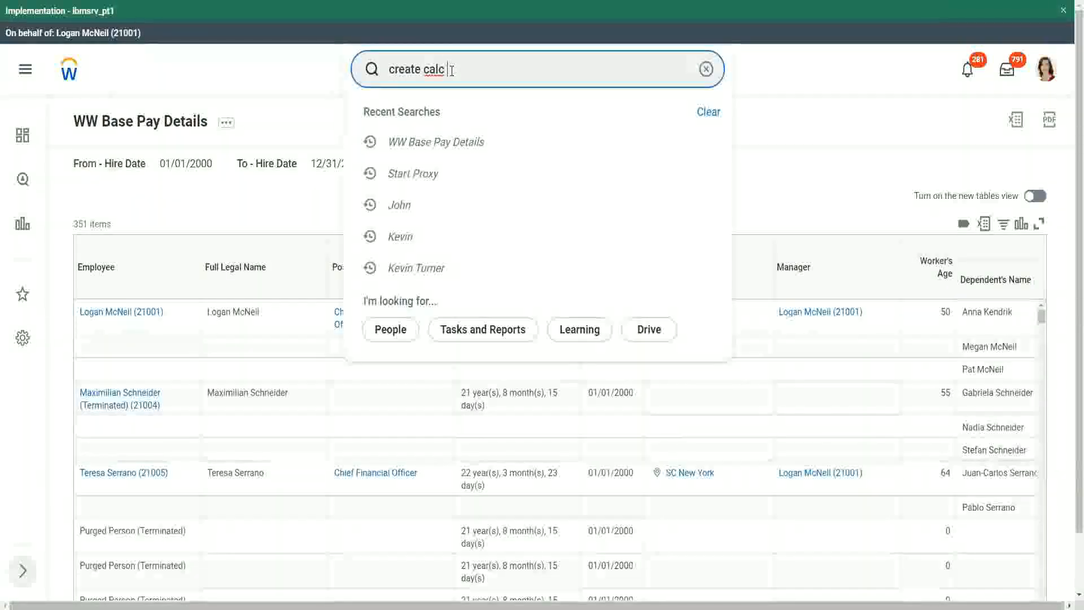
pyautogui.write('field')
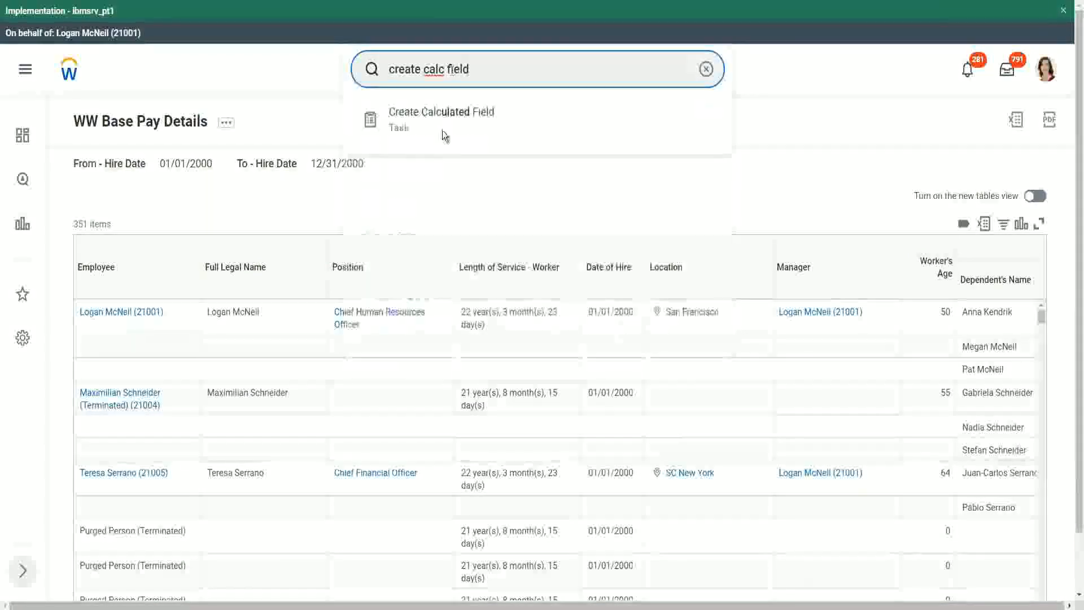
pyautogui.click(443, 120)
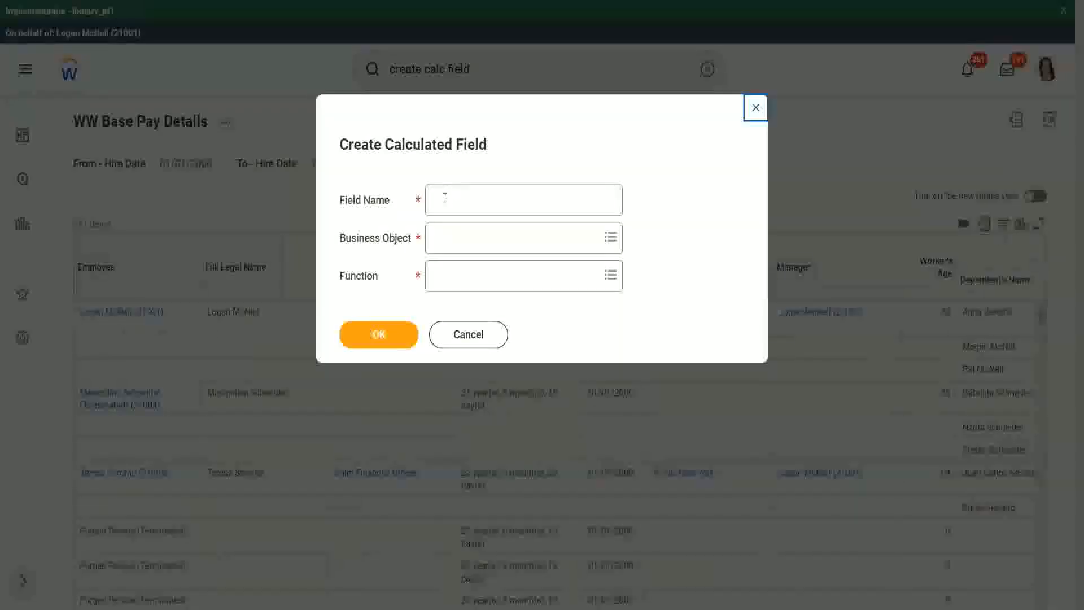
# - Name the calculated field CF-WW-ESI-Eldest Dependent and set its business object to Worker
pyautogui.click(445, 198)
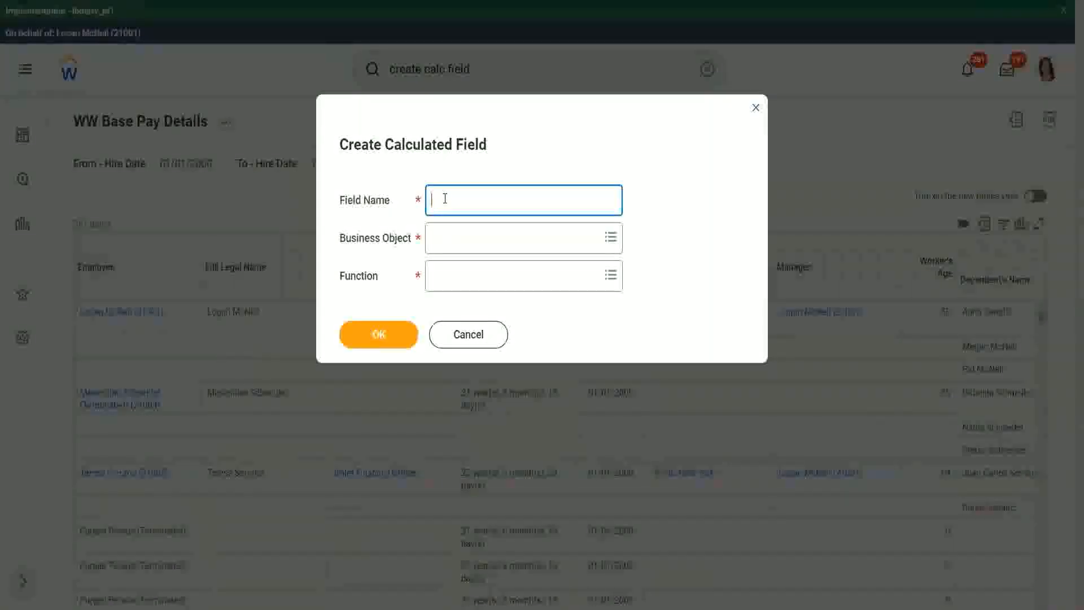
pyautogui.write('CF-WW-ESI-Eldest Dependent')
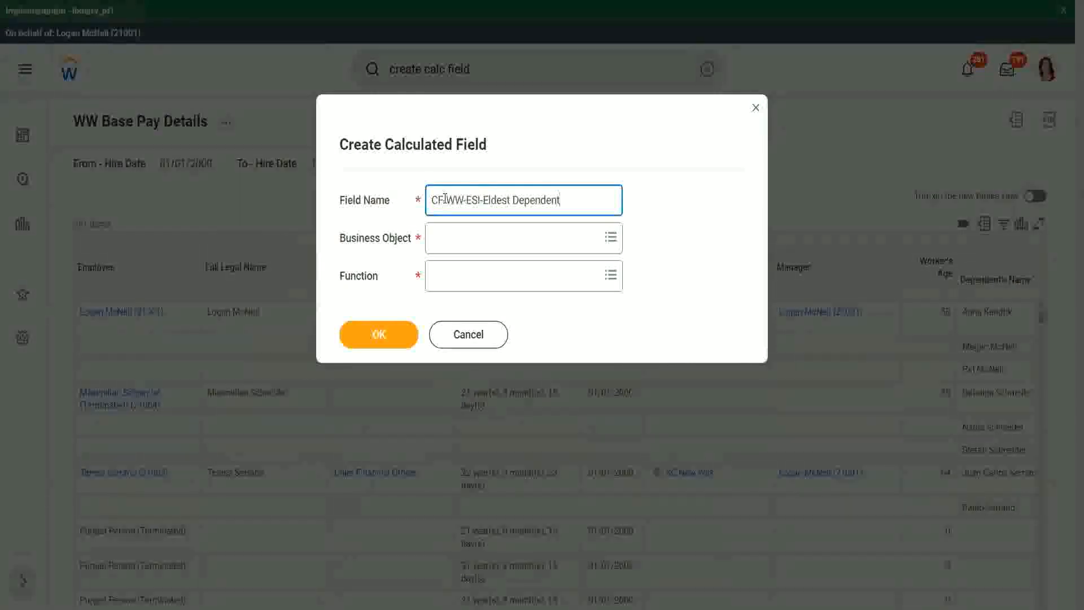
pyautogui.click(458, 241)
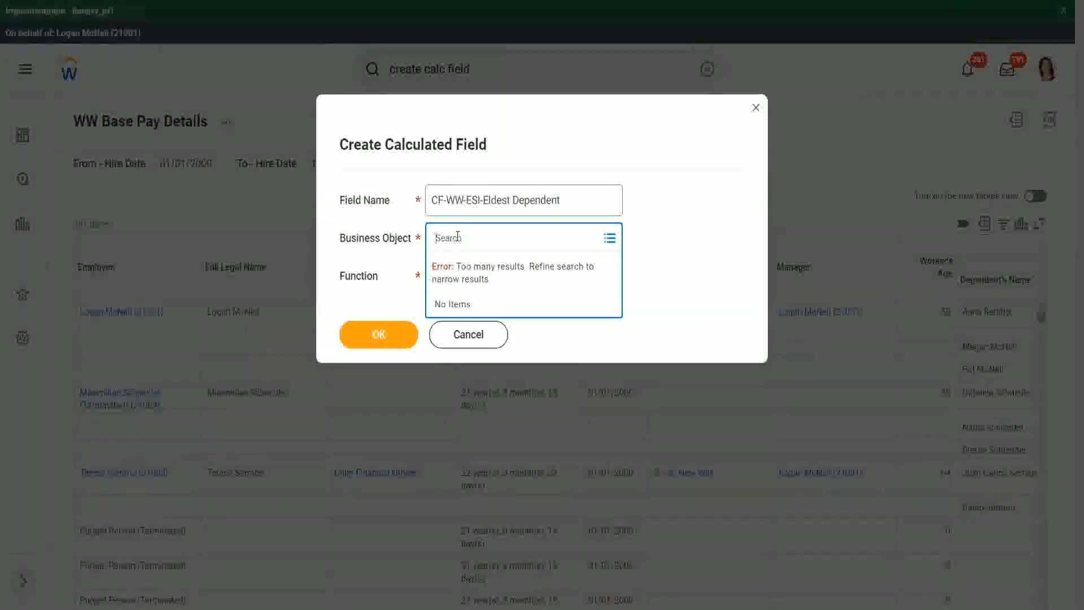
pyautogui.write('worker')
pyautogui.press('Return')
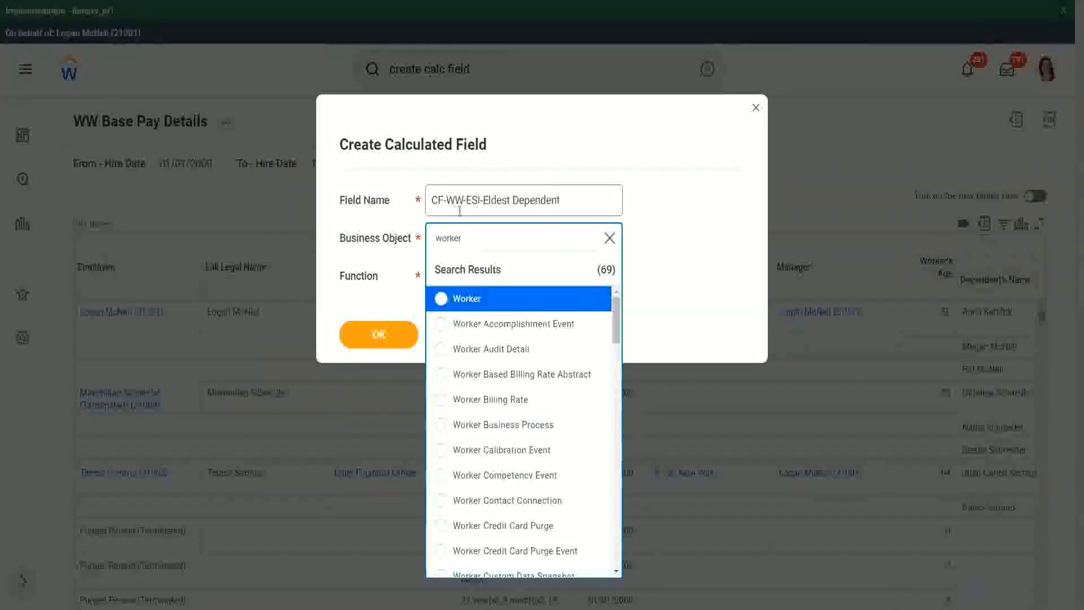
pyautogui.click(511, 306)
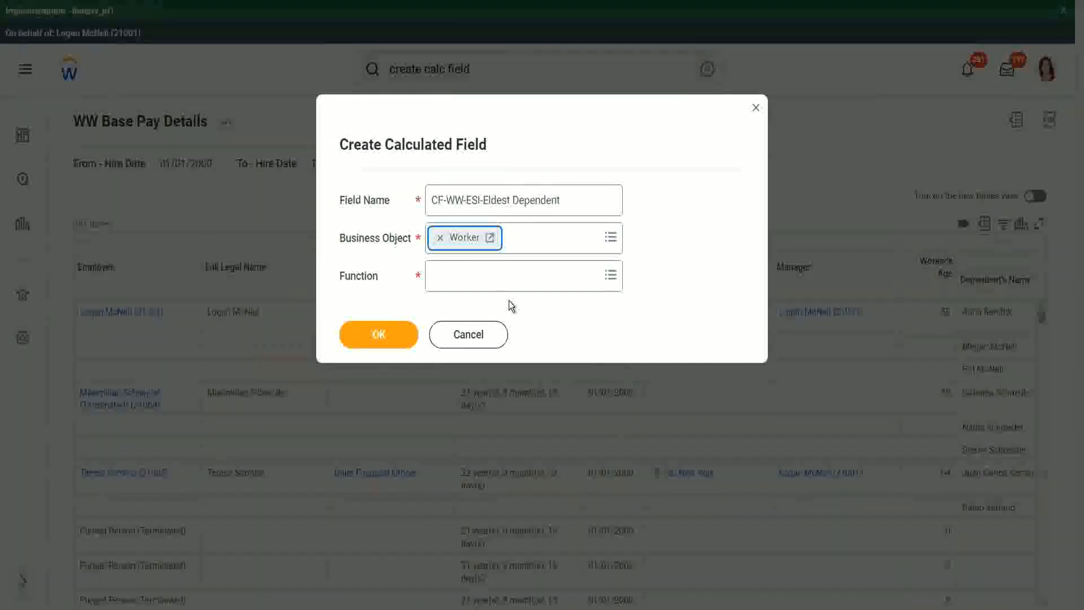
# - Set the calculated field's function to Extract Single Instance and proceed to its calculation settings
pyautogui.click(461, 280)
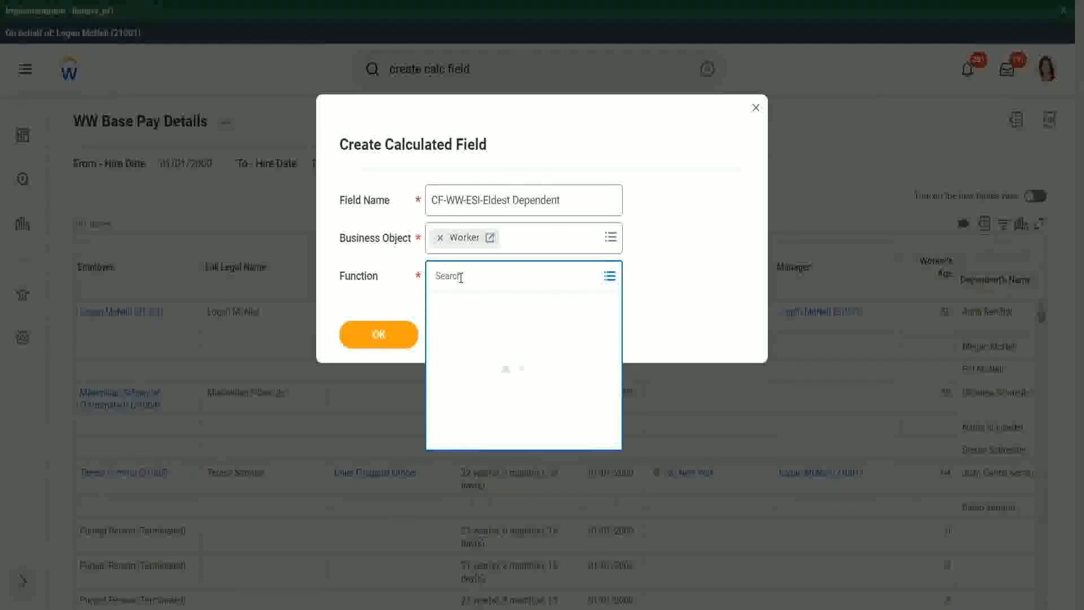
pyautogui.write('esi')
pyautogui.press('Return')
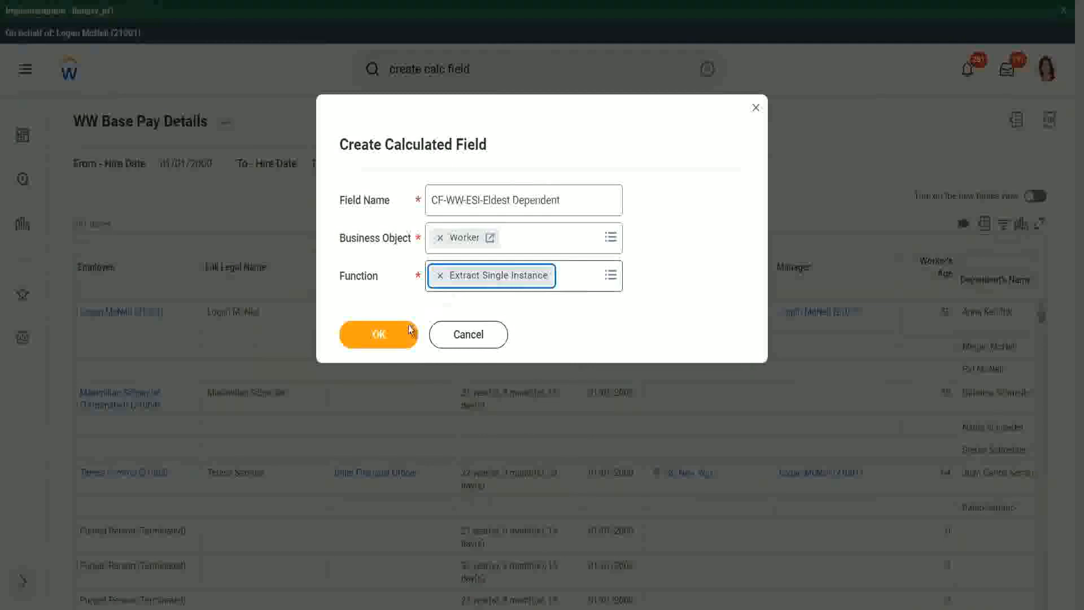
pyautogui.click(380, 333)
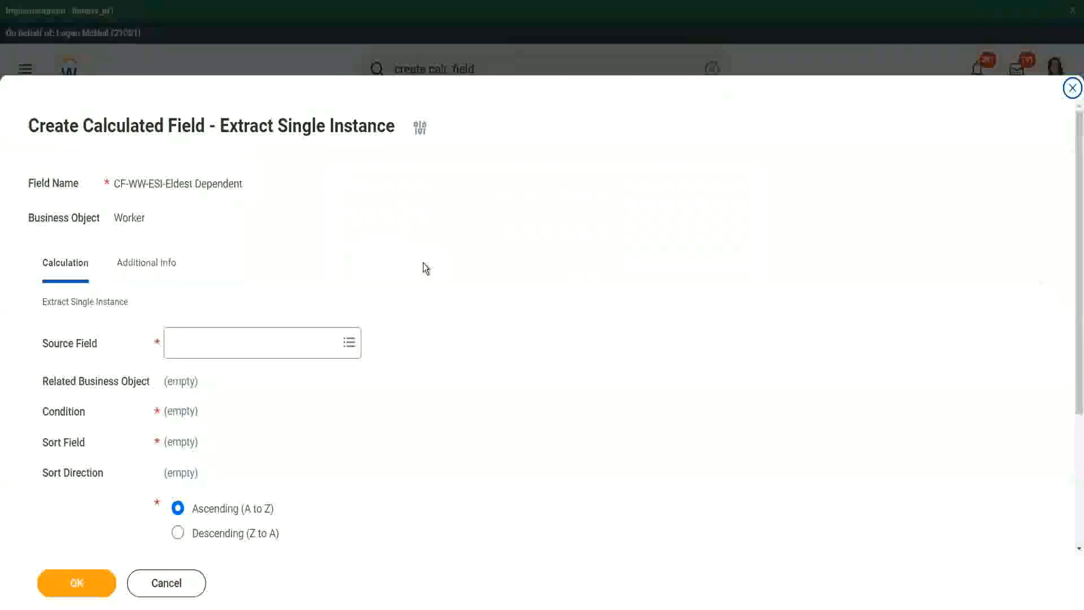
# - Set the source field of the Extract Single Instance calculation to Dependents and check the related business object
pyautogui.scroll(-2, 424, 265)
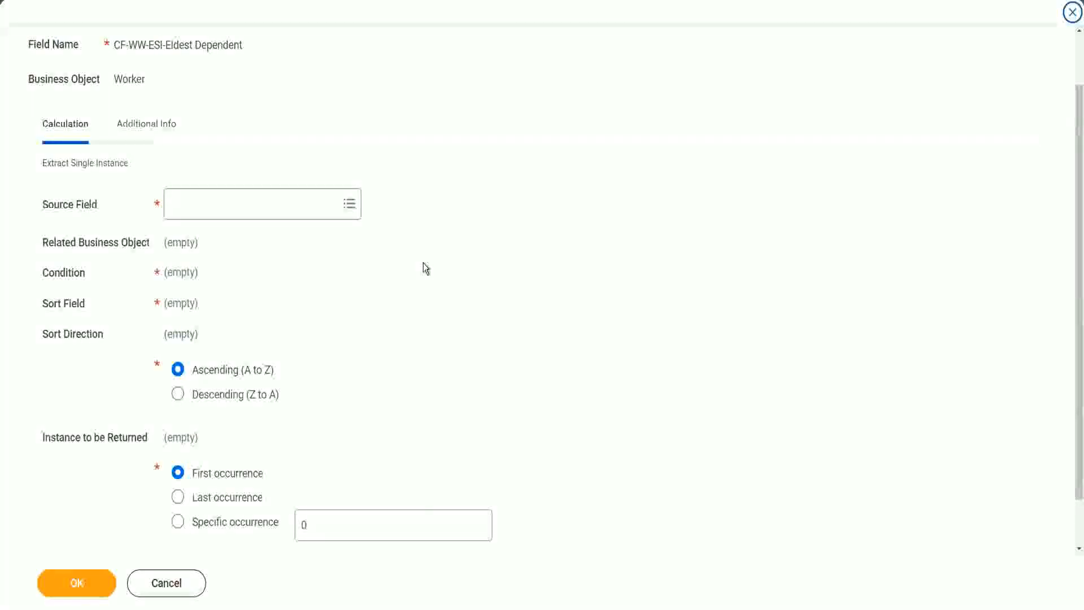
pyautogui.click(215, 207)
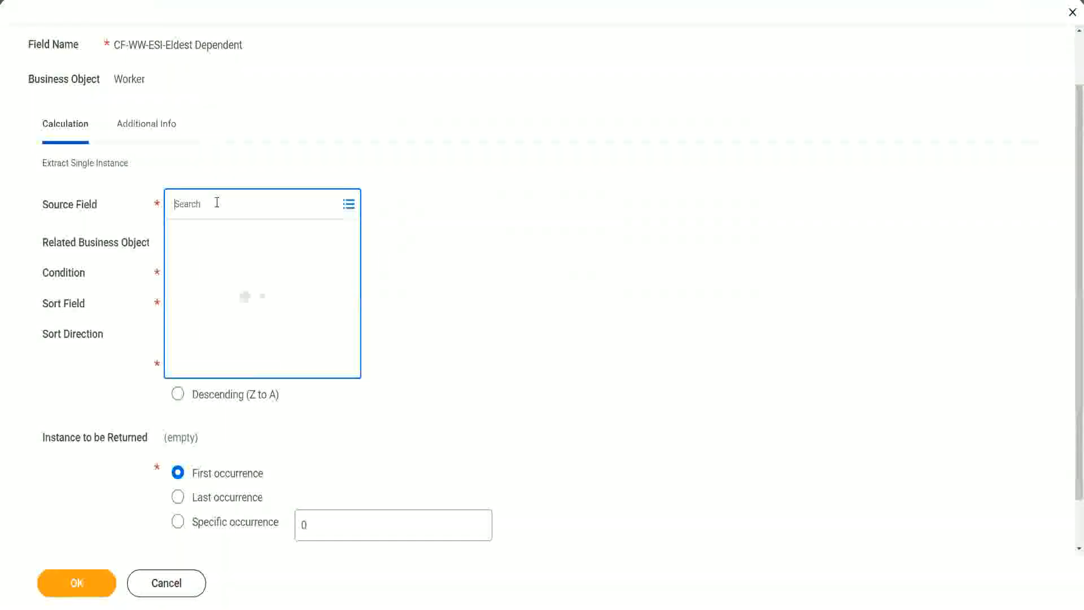
pyautogui.write('depemnd')
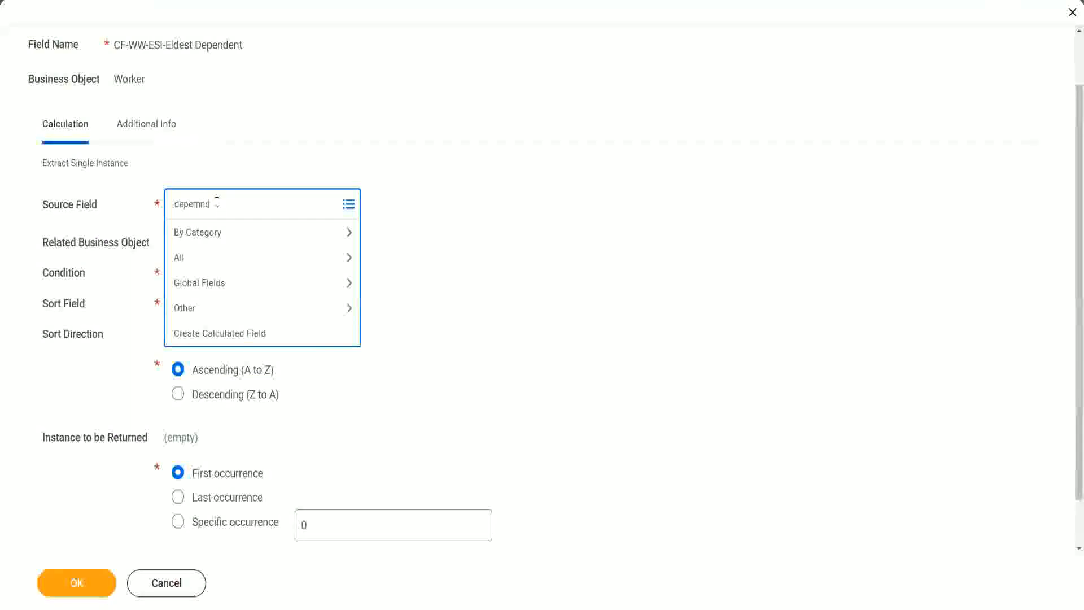
pyautogui.press('BackSpace')
pyautogui.press('BackSpace')
pyautogui.press('BackSpace')
pyautogui.write('ndents')
pyautogui.press('Return')
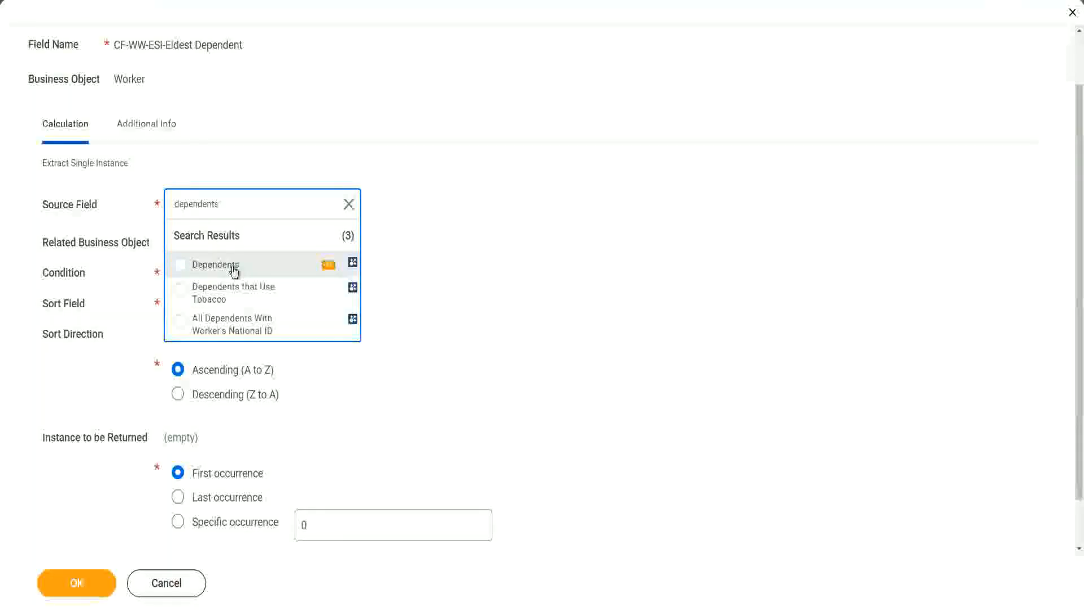
pyautogui.click(234, 266)
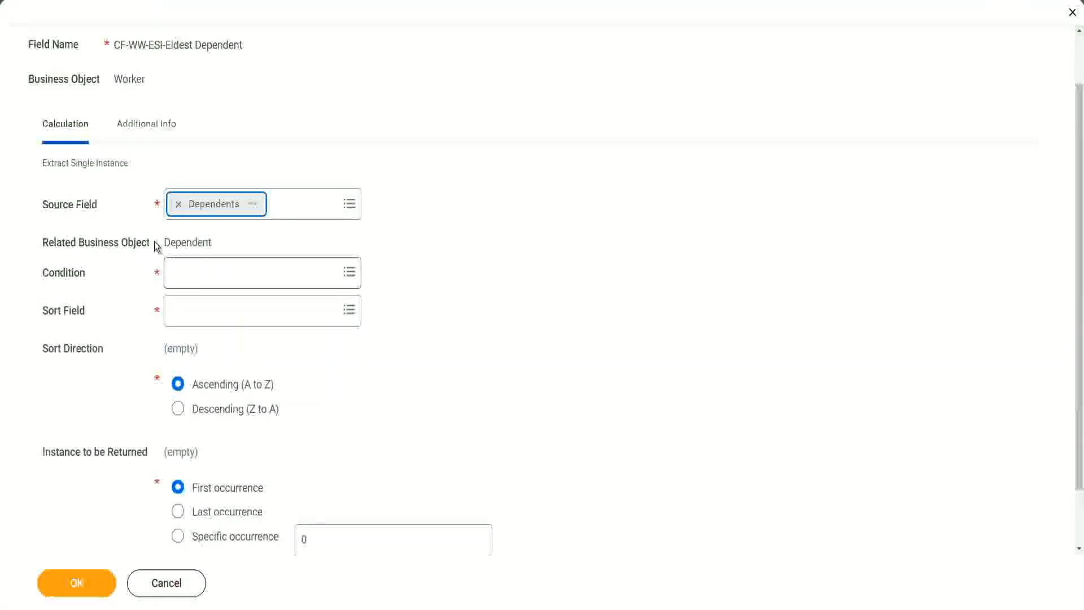
pyautogui.moveTo(164, 241); pyautogui.dragTo(216, 244)
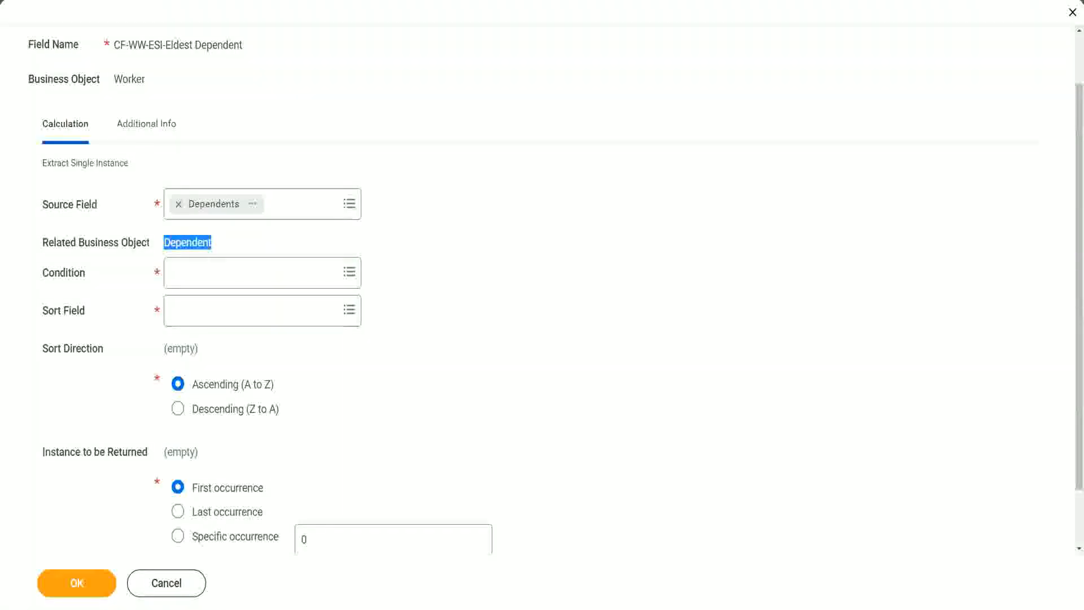
pyautogui.moveTo(35, 228); pyautogui.dragTo(237, 256)
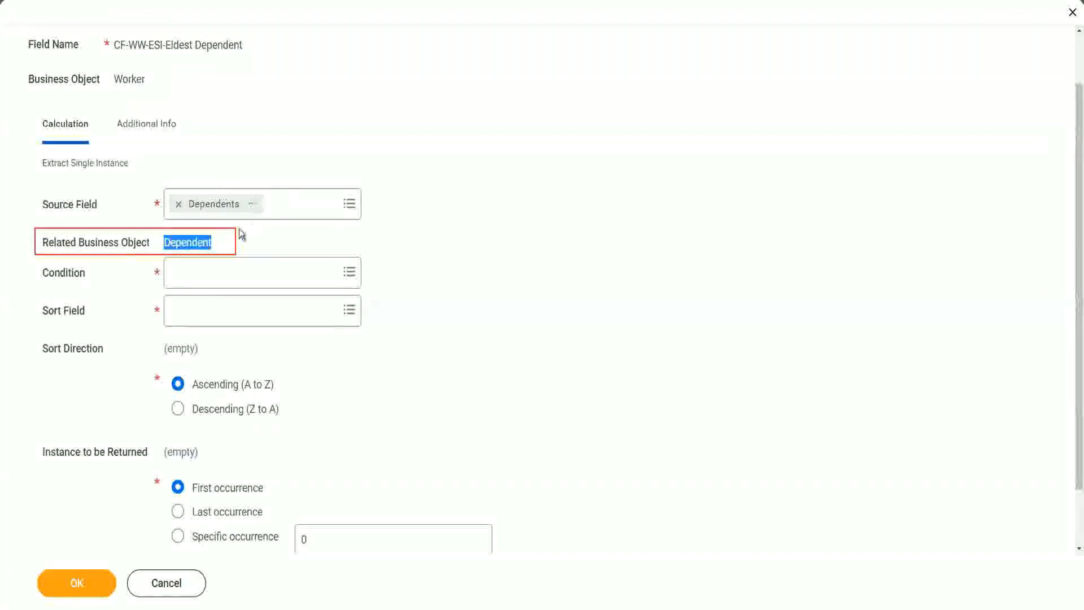
pyautogui.click(184, 240)
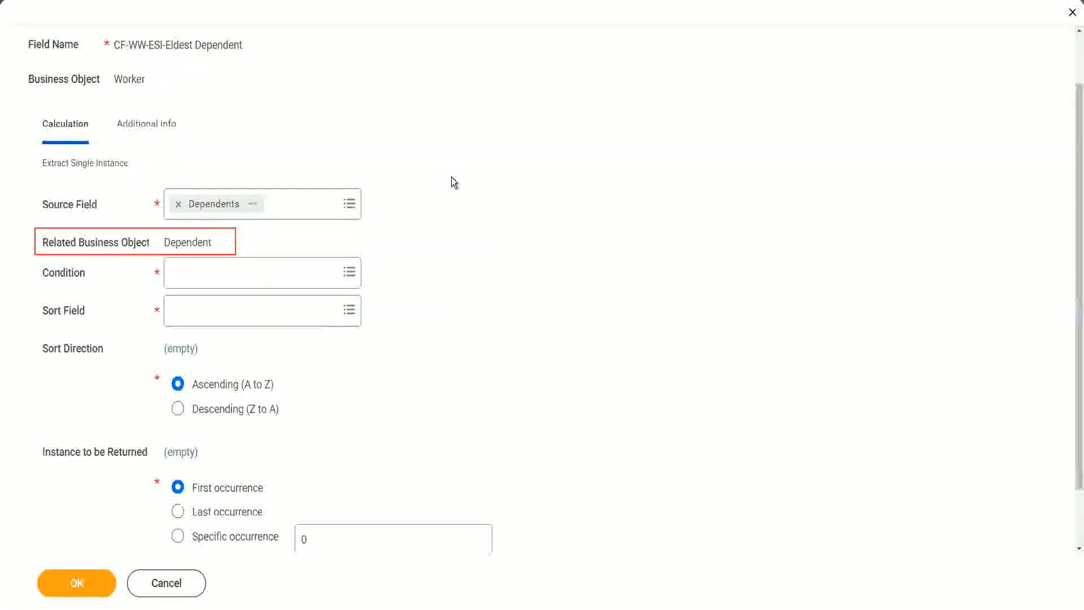
# - Set the condition of the Extract Single Instance calculation to Is True and check that field's description
pyautogui.click(206, 271)
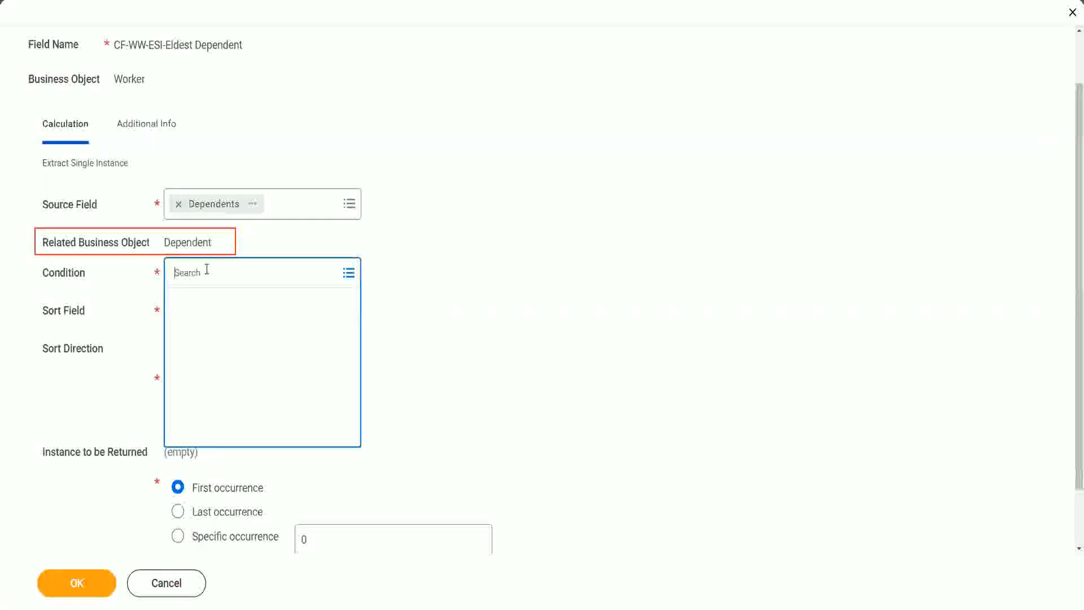
pyautogui.write('is ')
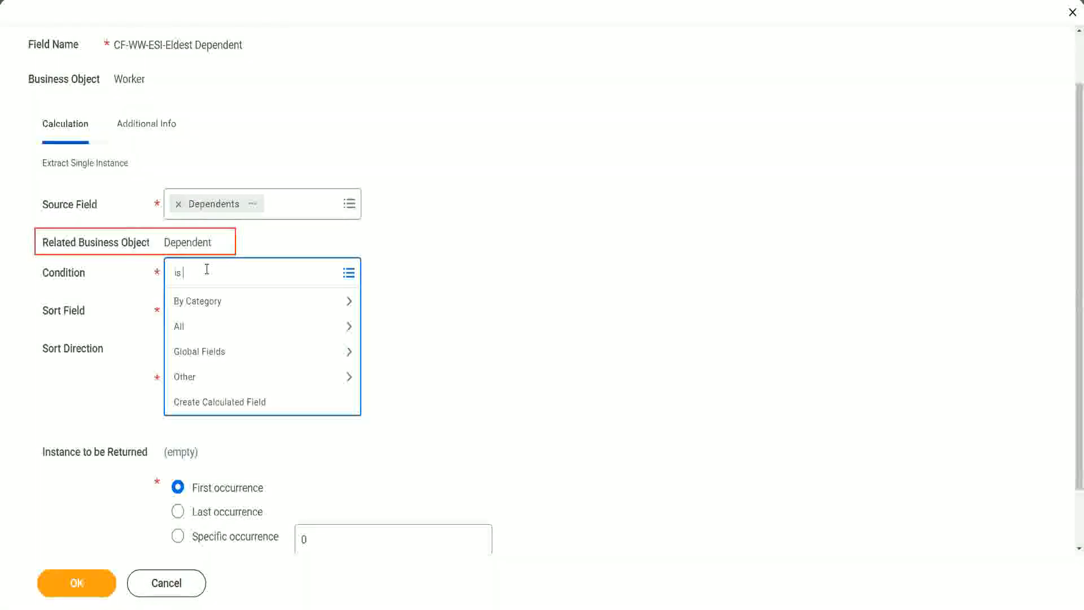
pyautogui.write('true')
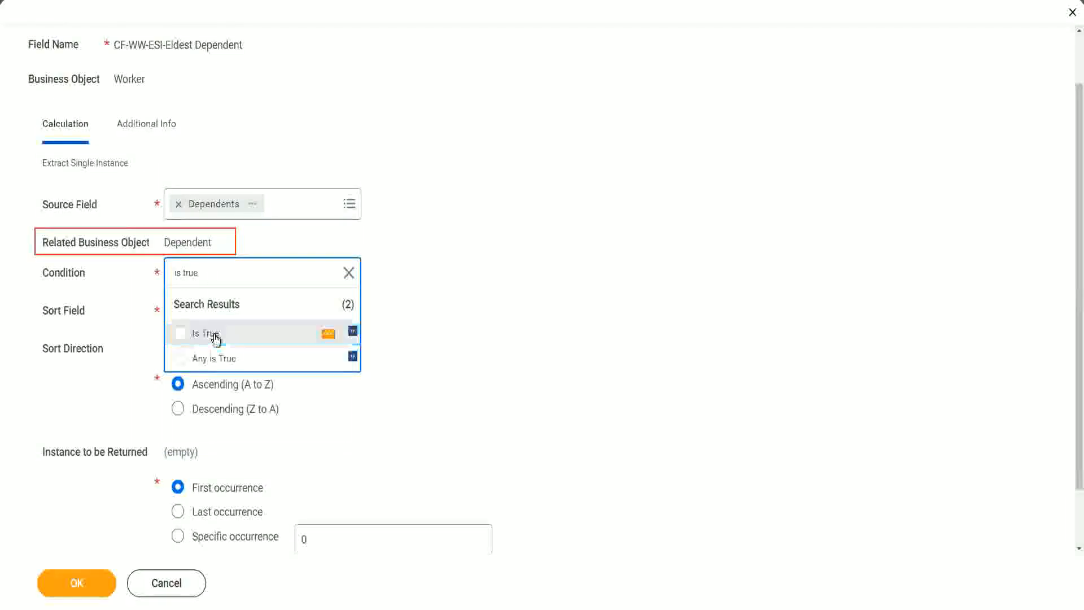
pyautogui.click(216, 338)
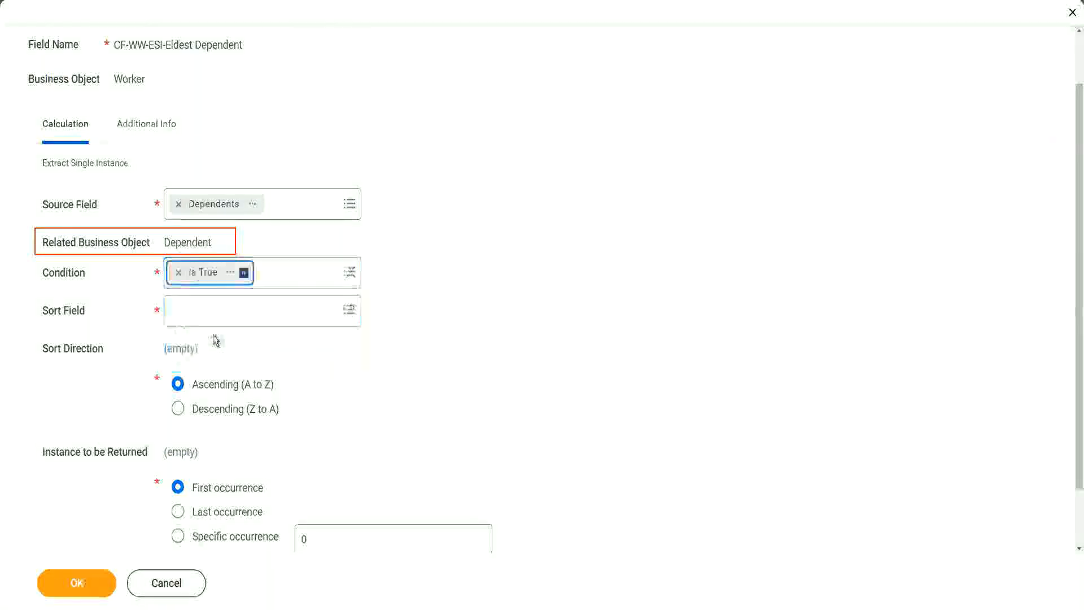
pyautogui.click(231, 276)
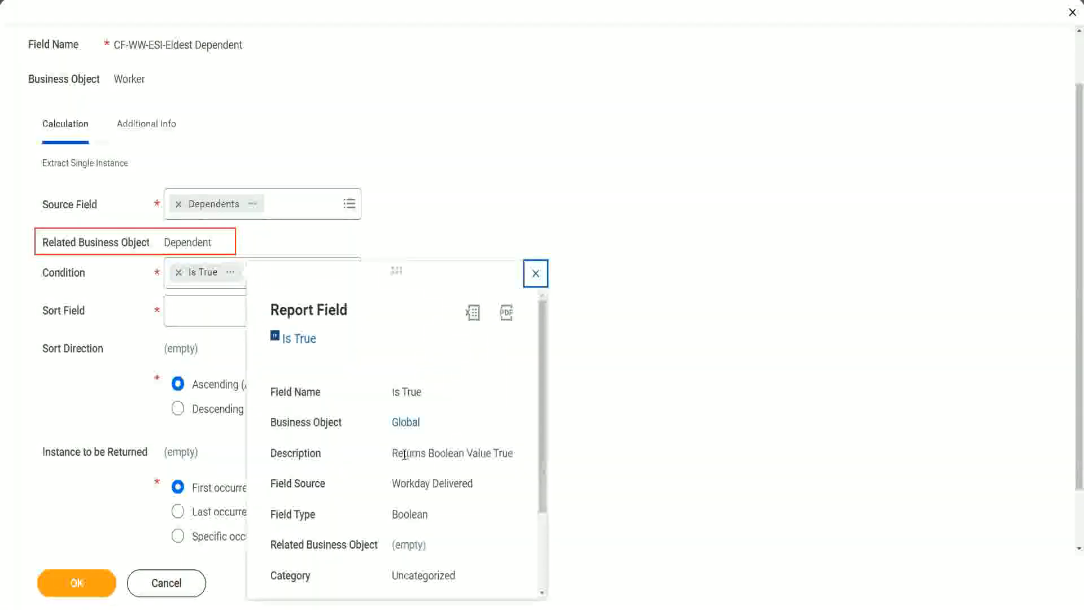
pyautogui.moveTo(394, 455); pyautogui.dragTo(513, 453)
pyautogui.click(432, 480)
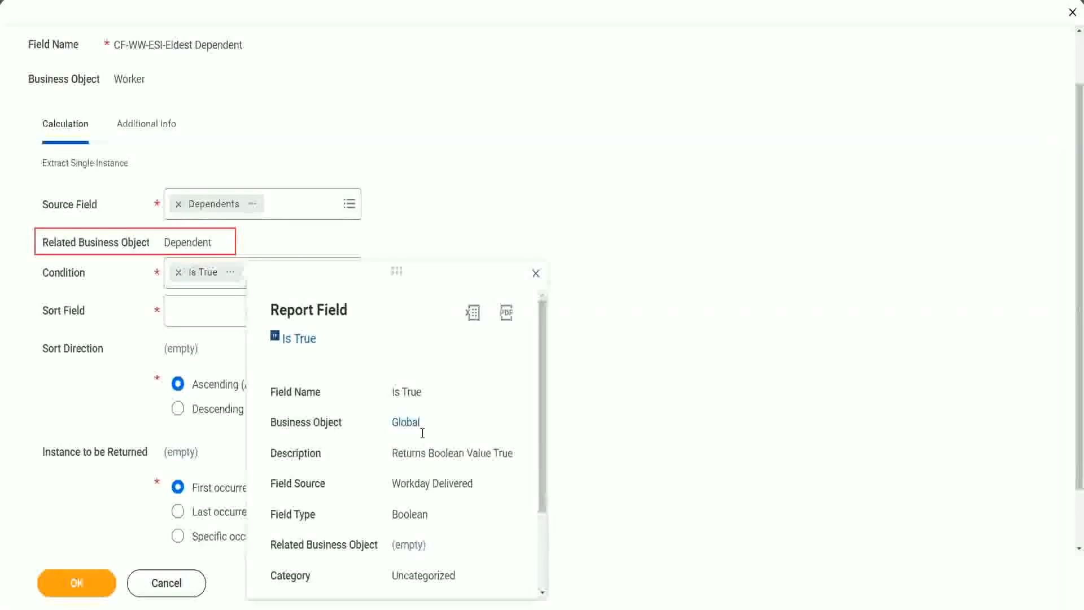
pyautogui.click(536, 274)
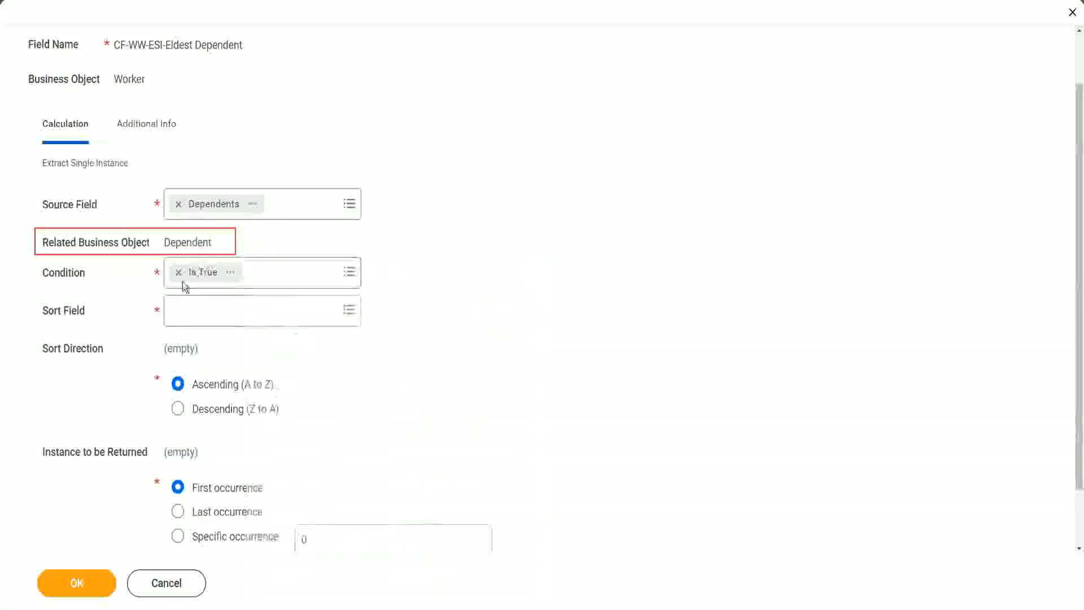
# - Set the sort field of the Extract Single Instance calculation to Age
pyautogui.click(204, 318)
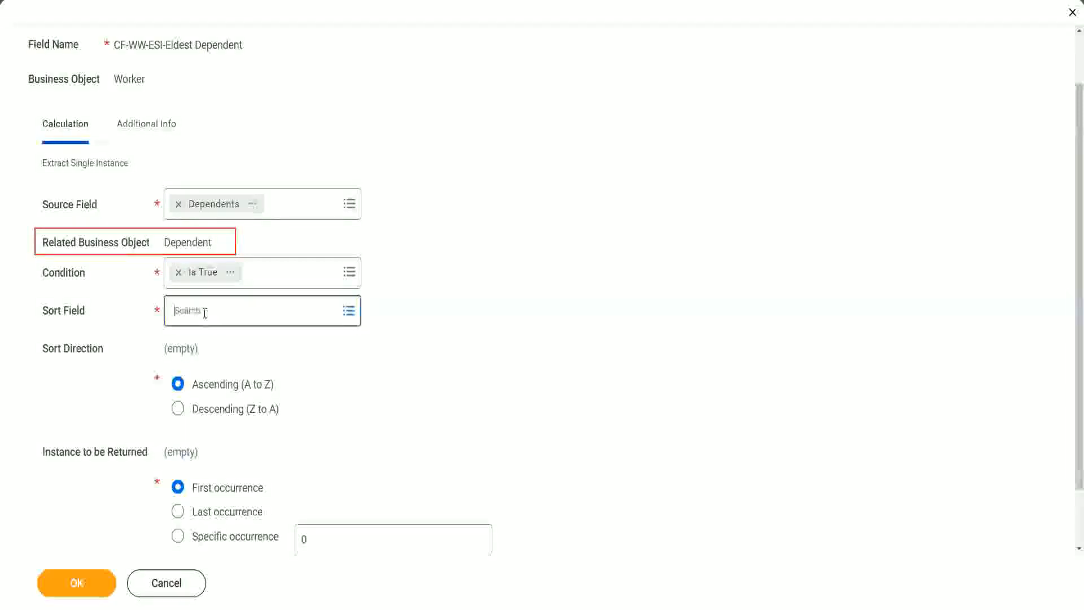
pyautogui.write('a')
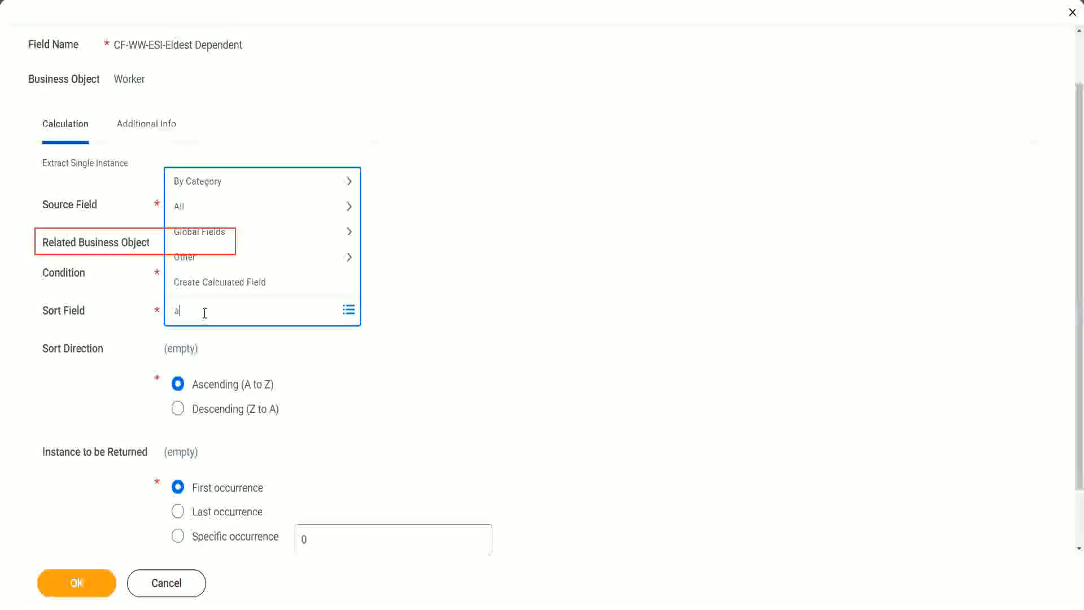
pyautogui.write('ge')
pyautogui.press('Return')
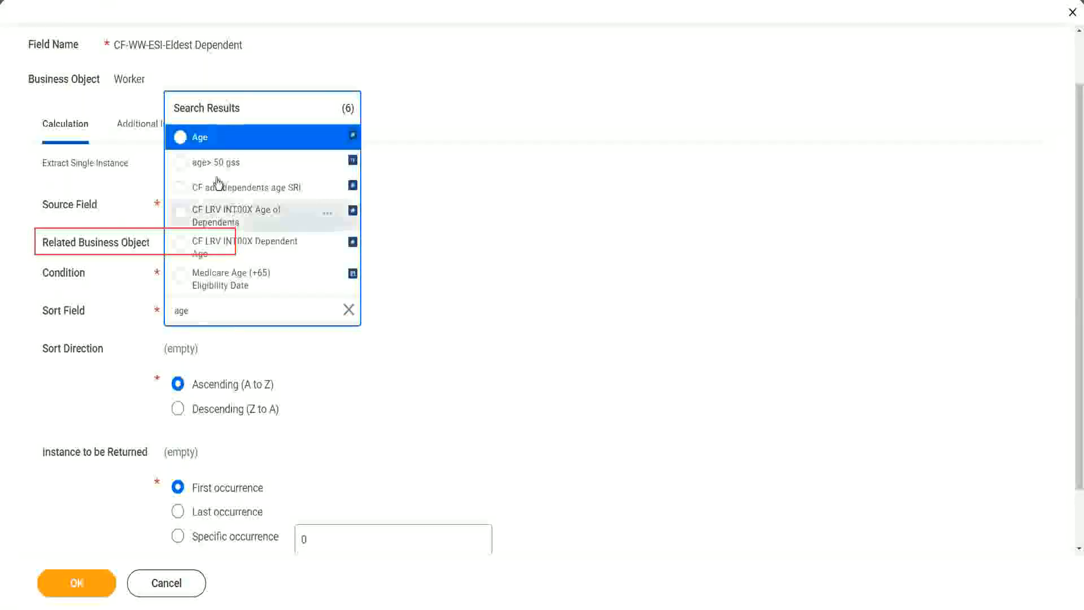
pyautogui.click(201, 139)
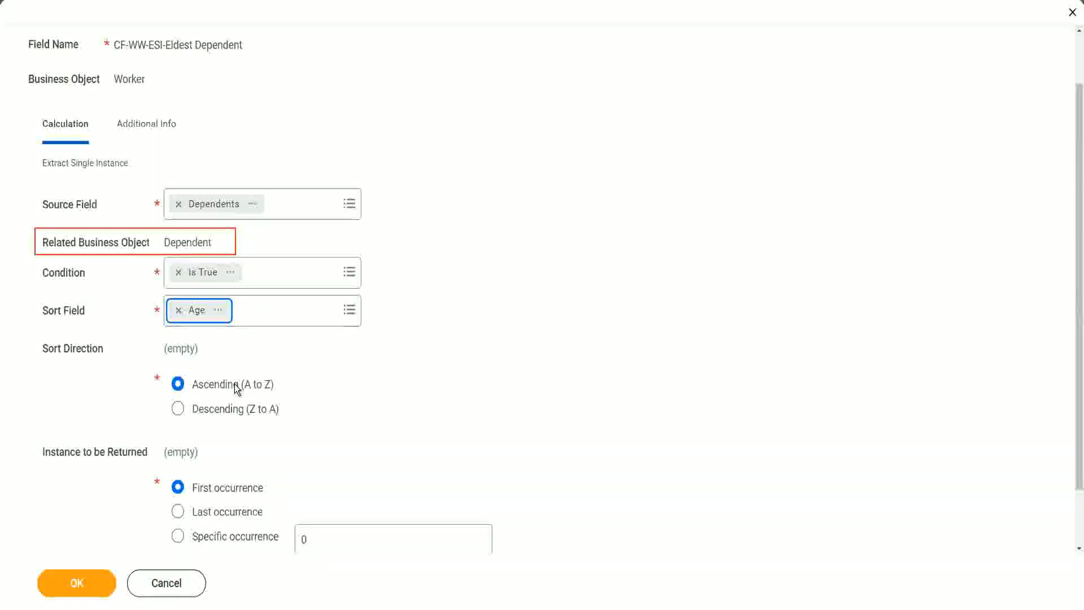
# - Set the sort direction to Descending (Z to A), save the calculated field, and review the saved definition
pyautogui.click(236, 416)
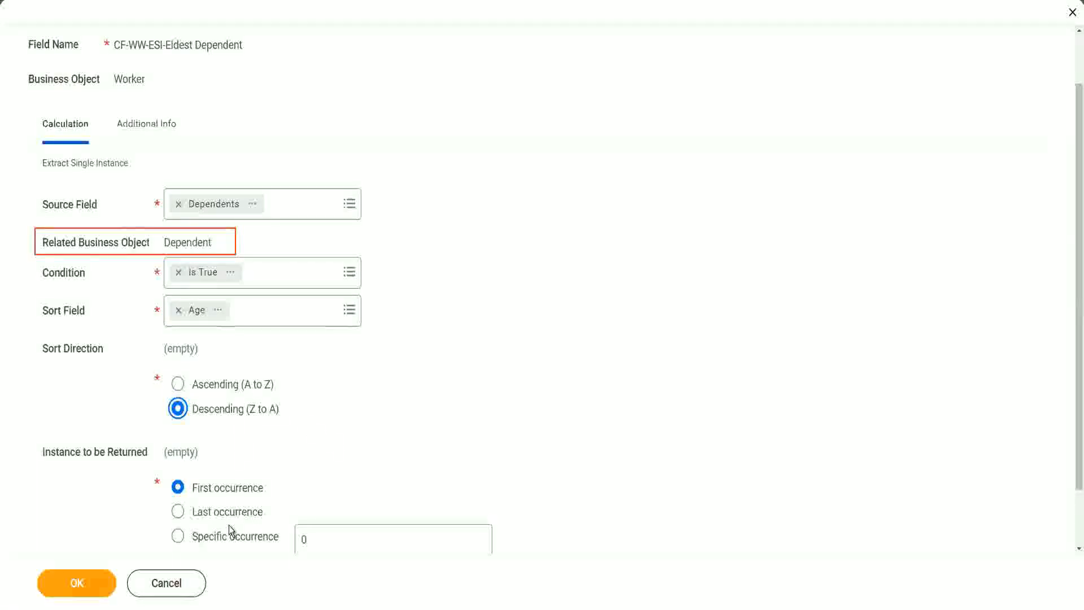
pyautogui.moveTo(229, 529)
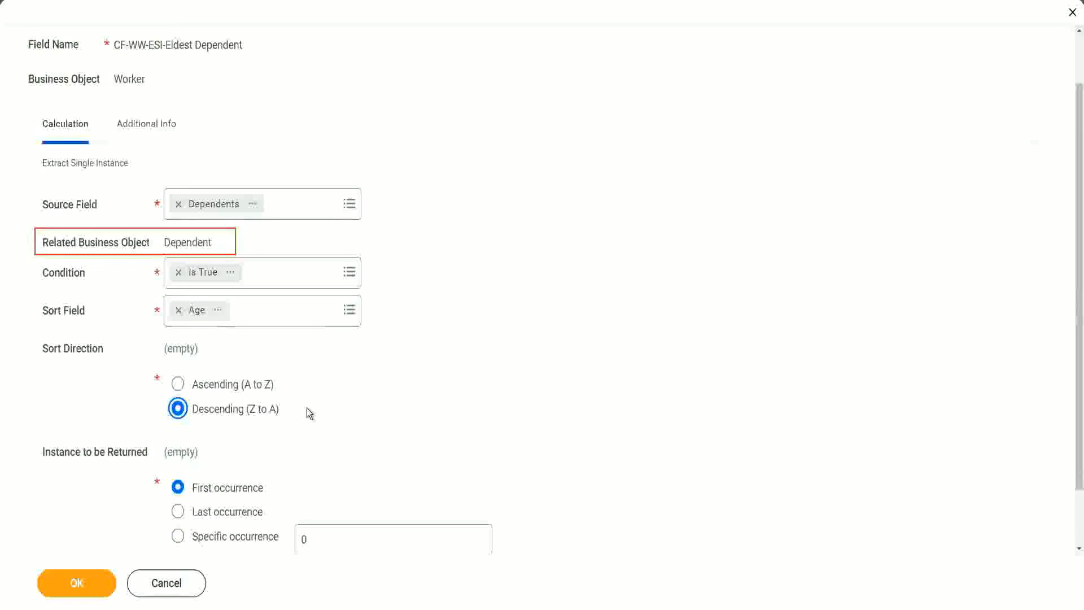
pyautogui.click(78, 583)
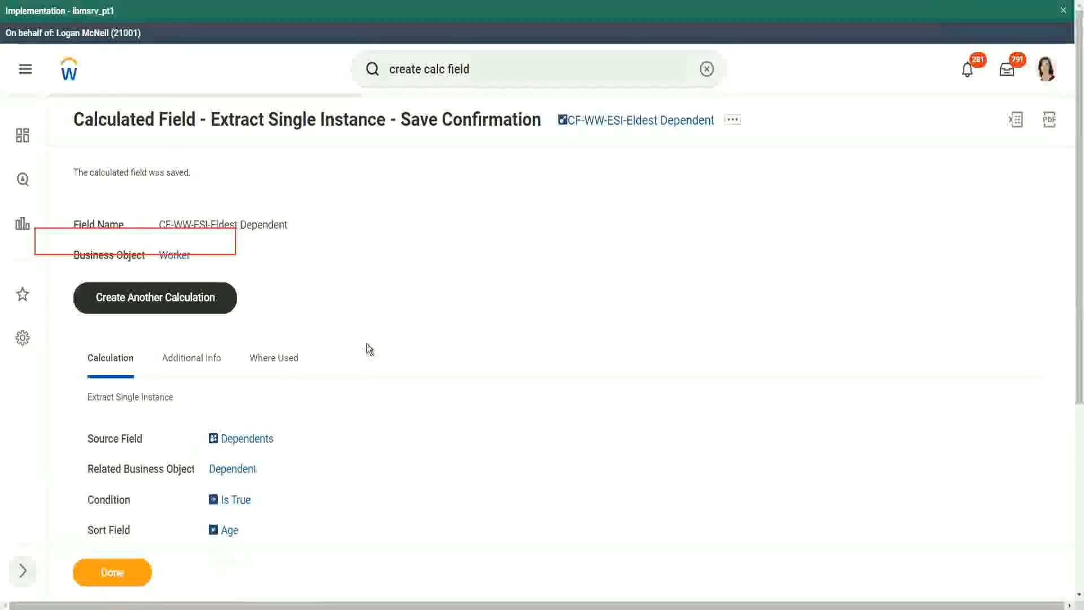
pyautogui.scroll(-2, 367, 348)
pyautogui.moveTo(228, 407)
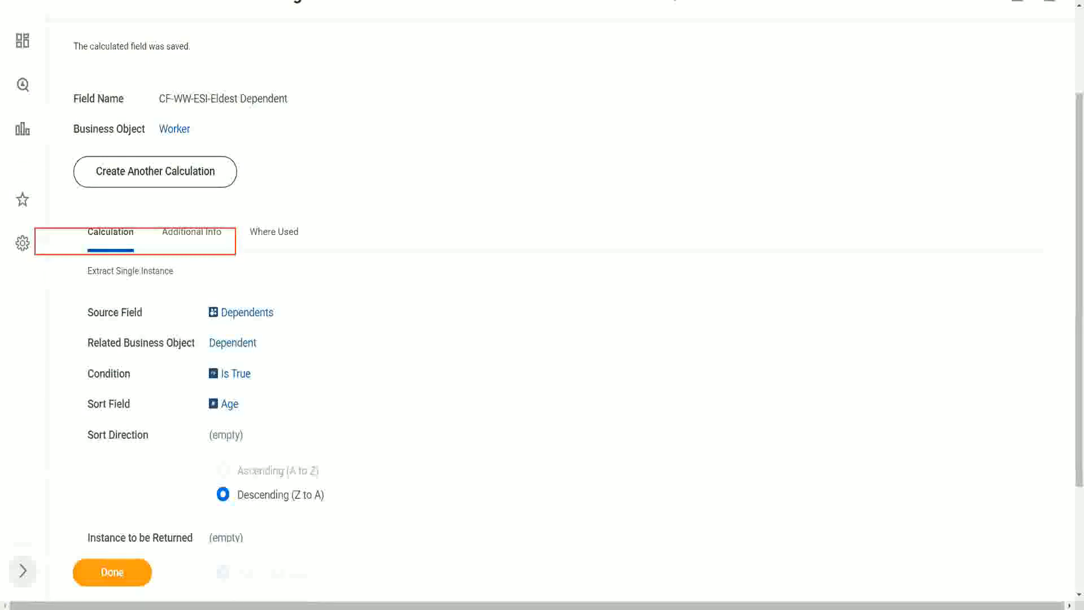
# - Switch to the Notepad++ notes and reword the question on line 13 to "How to find the Eldest Dependent Child ??"
pyautogui.hotkey('alt', 'Tab')
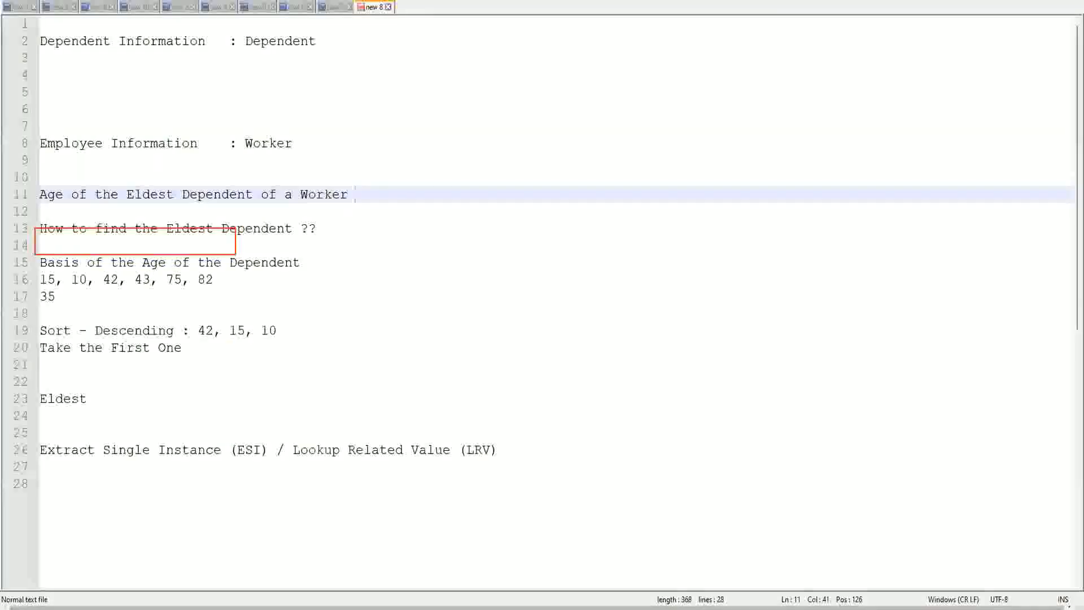
pyautogui.doubleClick(260, 230)
pyautogui.write('Child ')
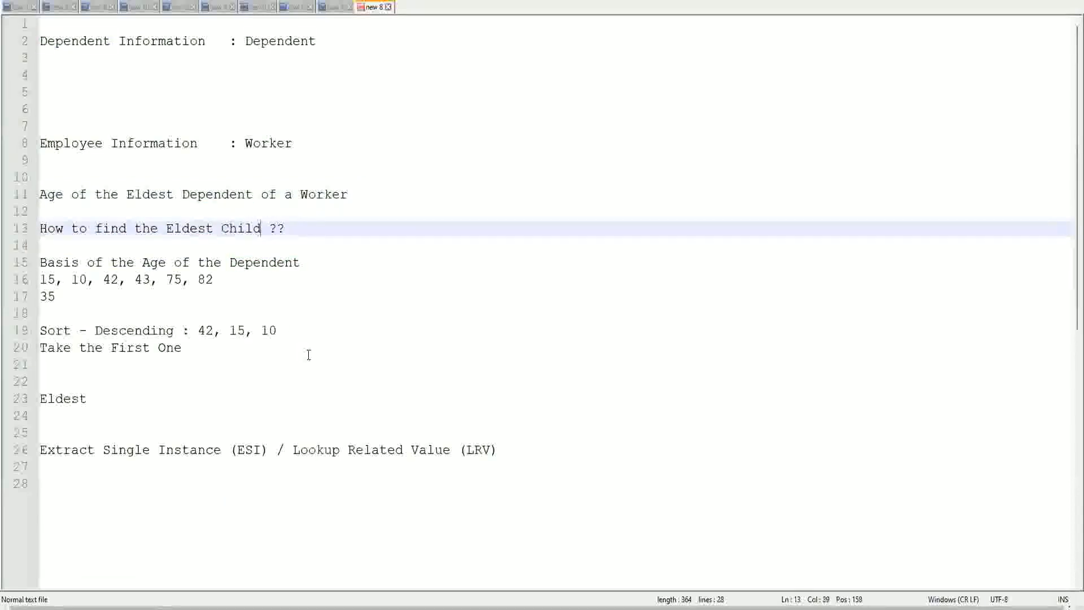
pyautogui.write('as a')
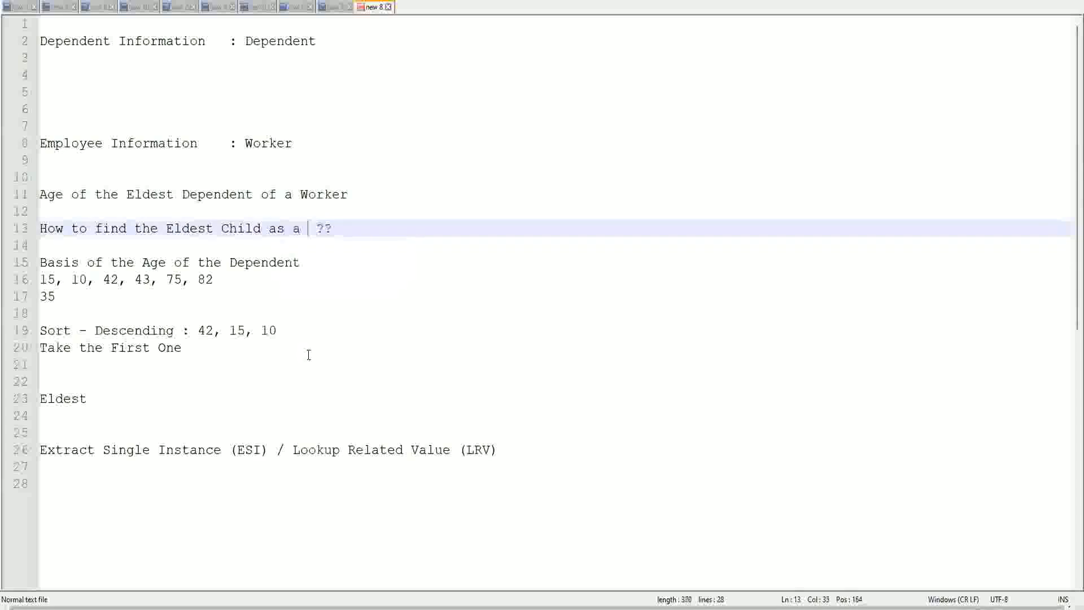
pyautogui.press('BackSpace')
pyautogui.press('BackSpace')
pyautogui.press('BackSpace')
pyautogui.press('BackSpace')
pyautogui.press('BackSpace')
pyautogui.press('BackSpace')
pyautogui.press('BackSpace')
pyautogui.press('BackSpace')
pyautogui.press('BackSpace')
pyautogui.press('BackSpace')
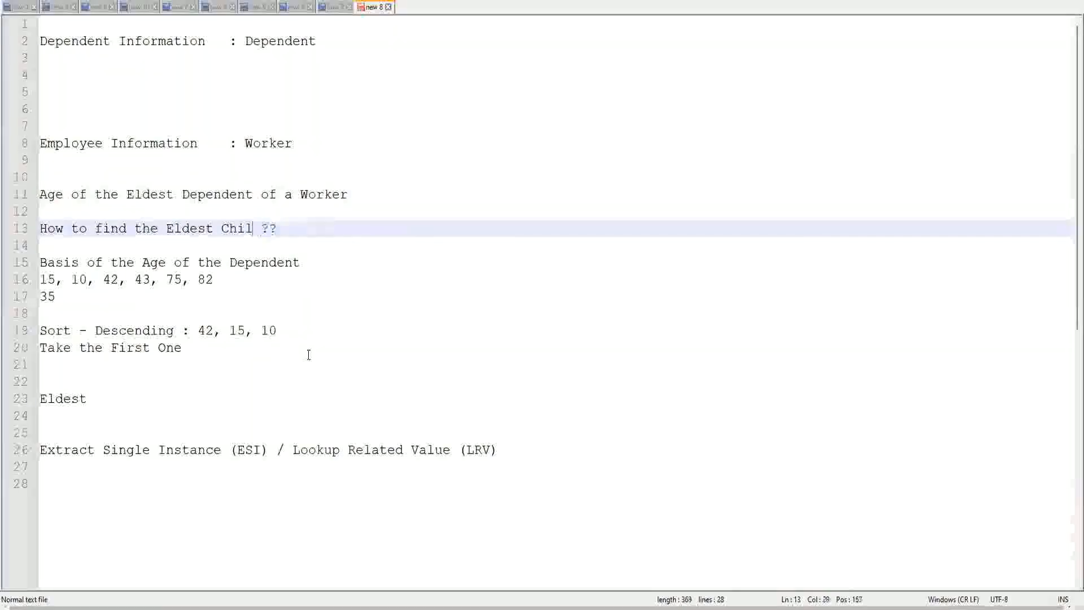
pyautogui.write('De')
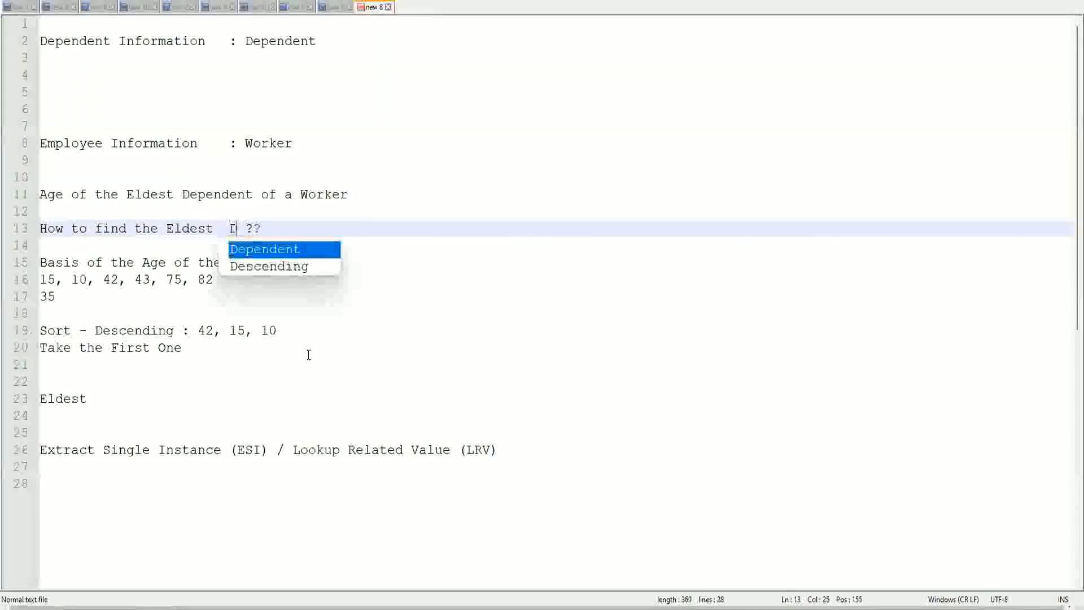
pyautogui.press('Return')
pyautogui.write('Child')
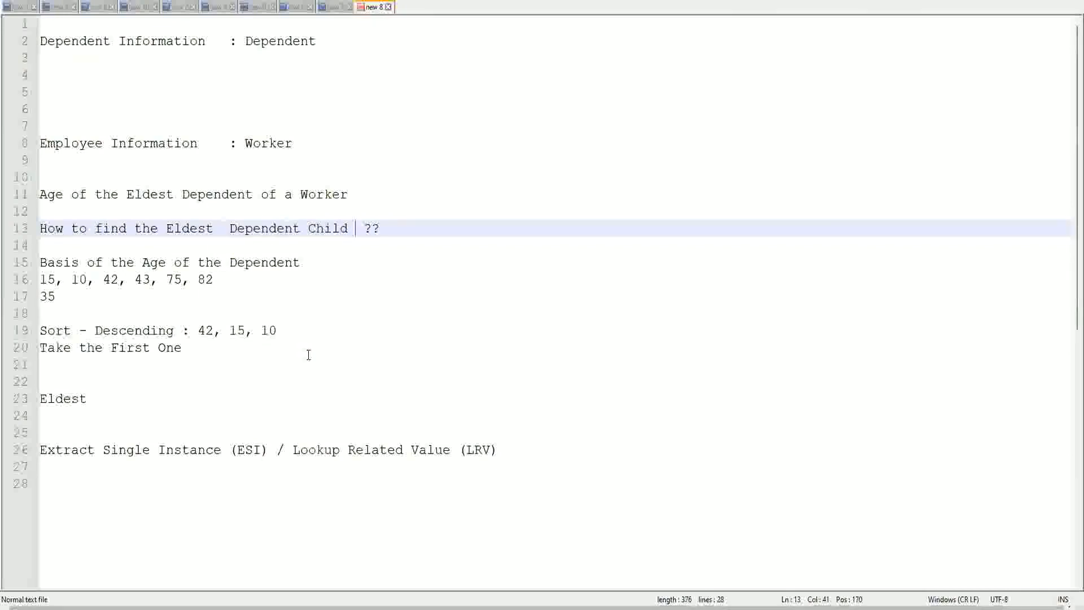
pyautogui.click(222, 229)
pyautogui.press('Delete')
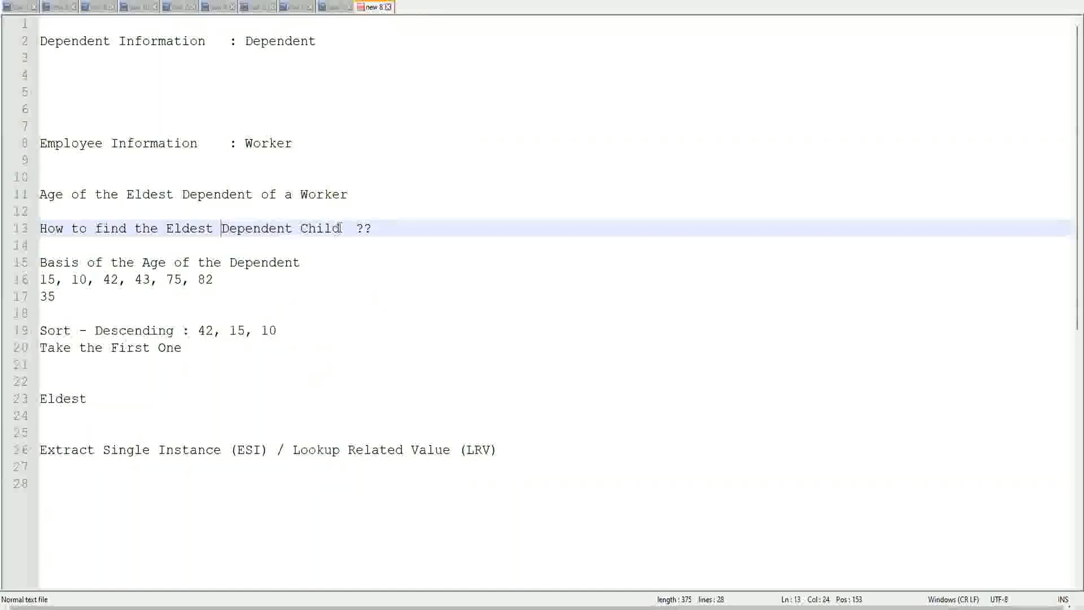
pyautogui.moveTo(223, 227); pyautogui.dragTo(341, 229)
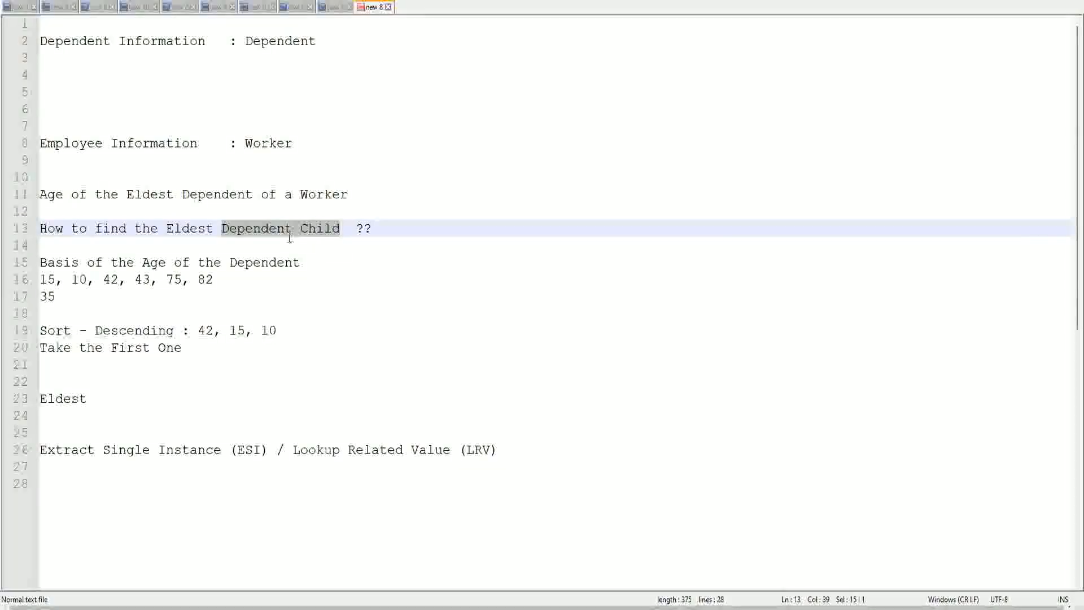
pyautogui.press('Left')
pyautogui.press('Left')
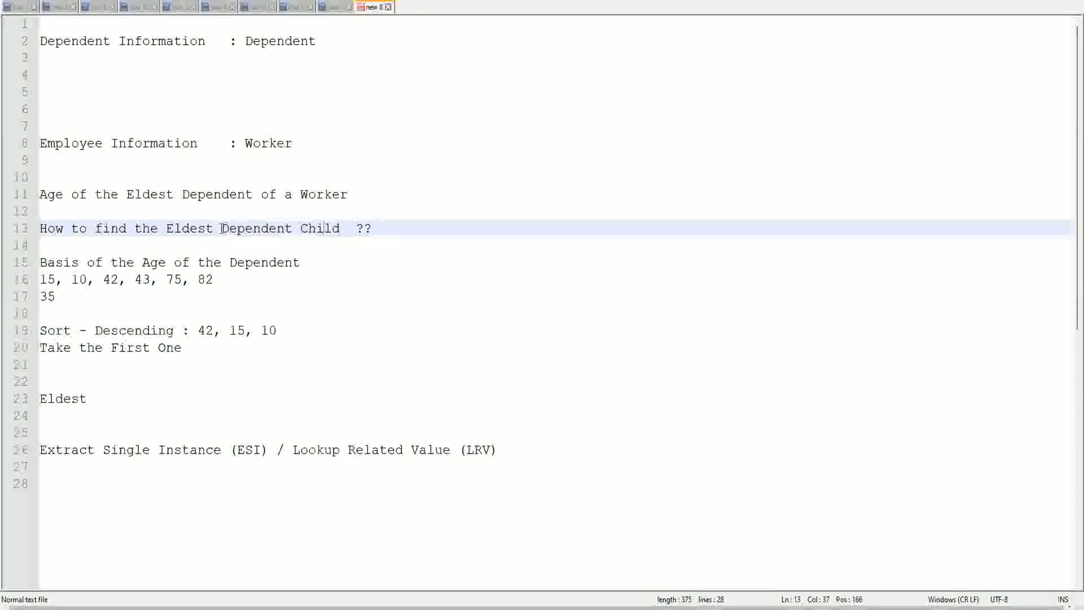
pyautogui.moveTo(218, 228); pyautogui.dragTo(339, 234)
pyautogui.click(331, 228)
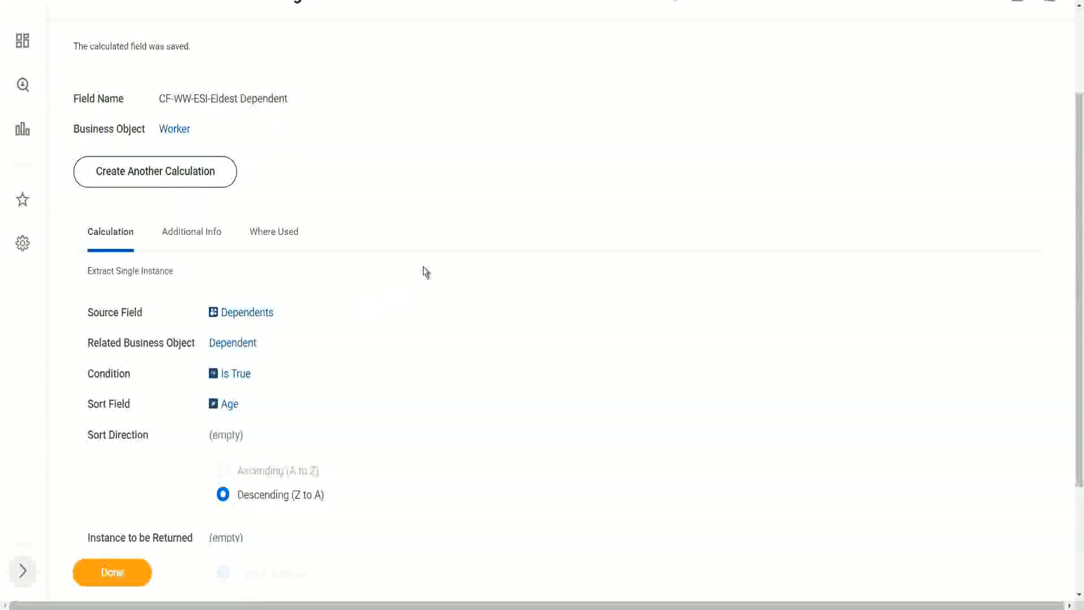
# - Open the saved calculated field in Workday for editing and rename it CF-WW-ESI-Eldest Dependent Child
pyautogui.scroll(3, 424, 267)
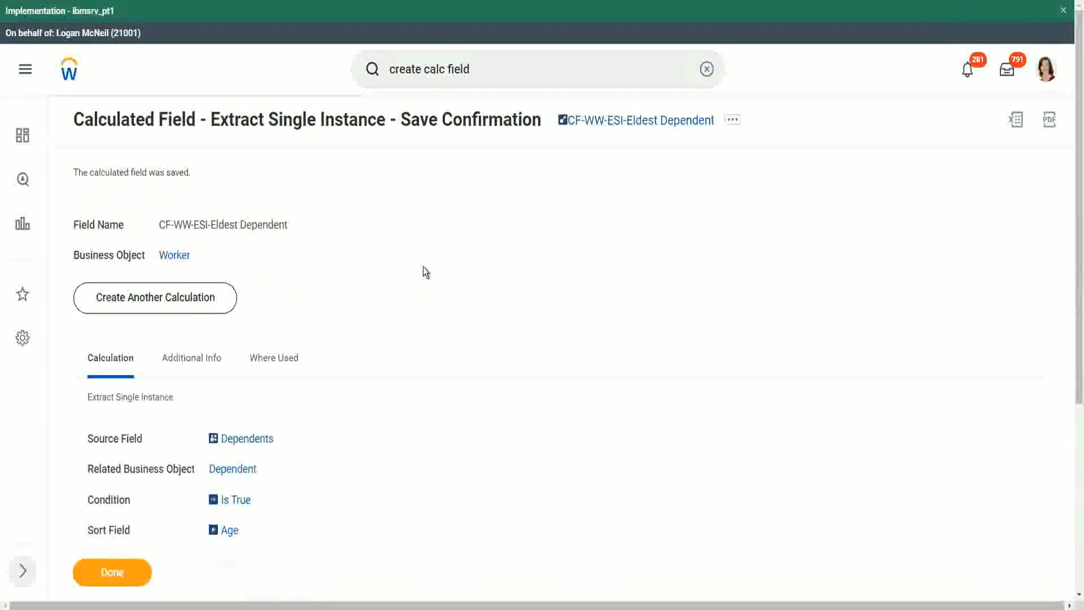
pyautogui.scroll(-1, 425, 268)
pyautogui.scroll(-1, 428, 274)
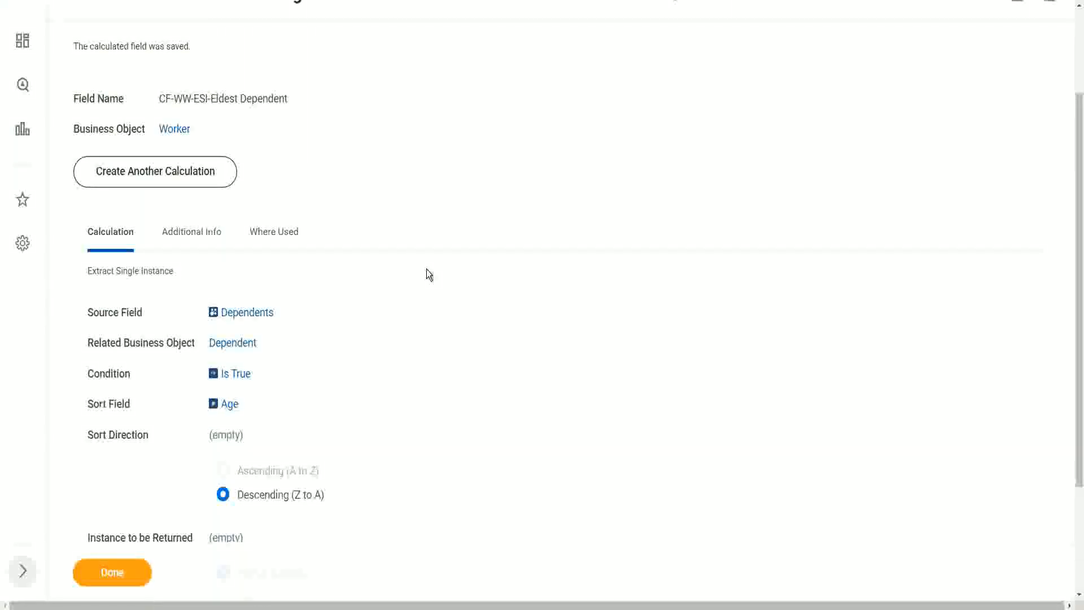
pyautogui.scroll(2, 748, 69)
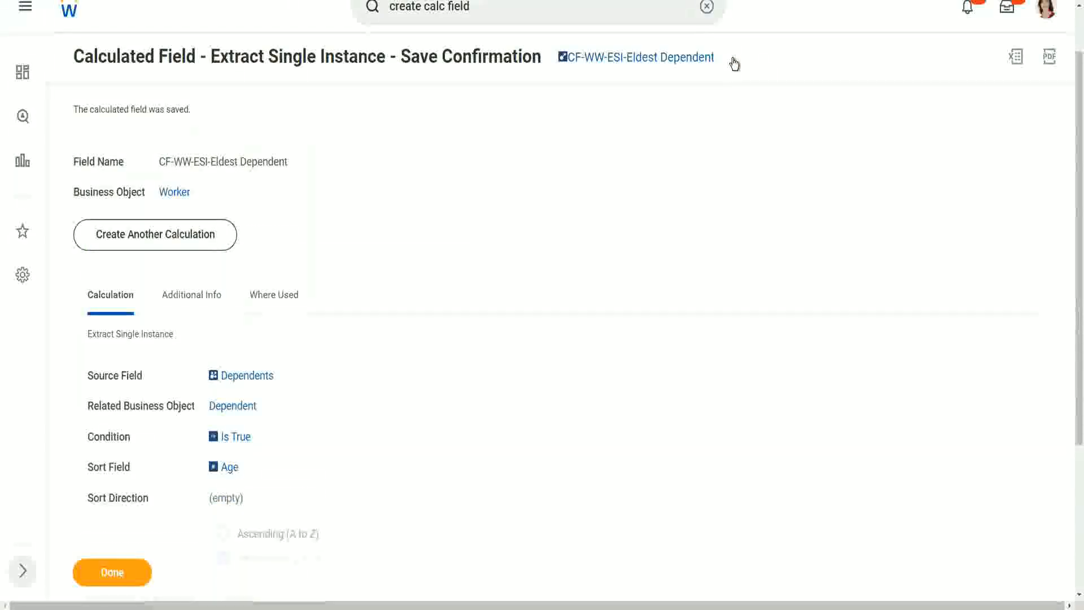
pyautogui.click(733, 79)
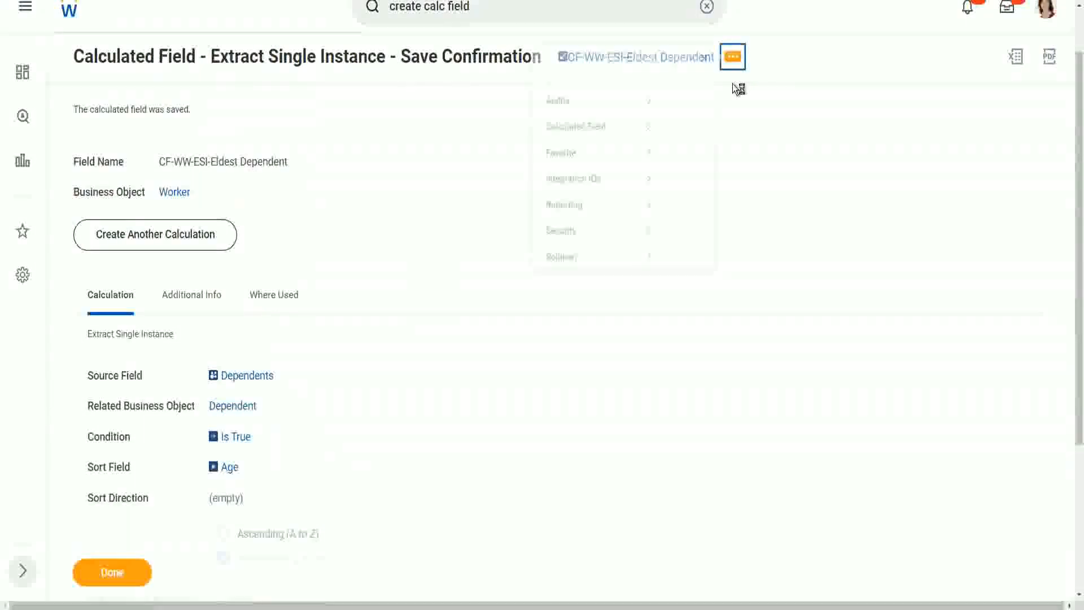
pyautogui.moveTo(581, 127)
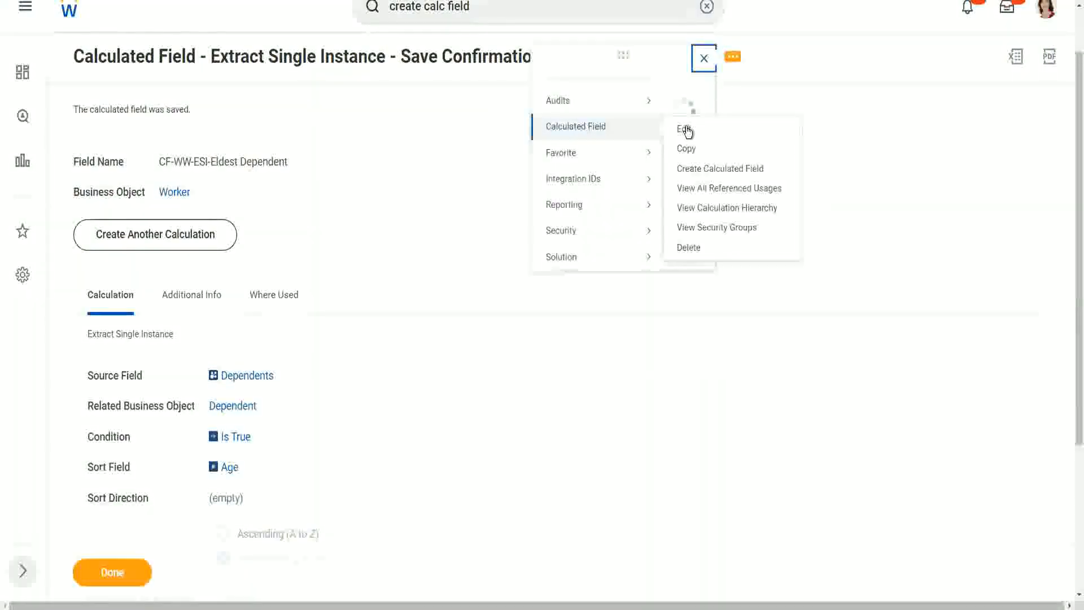
pyautogui.click(683, 129)
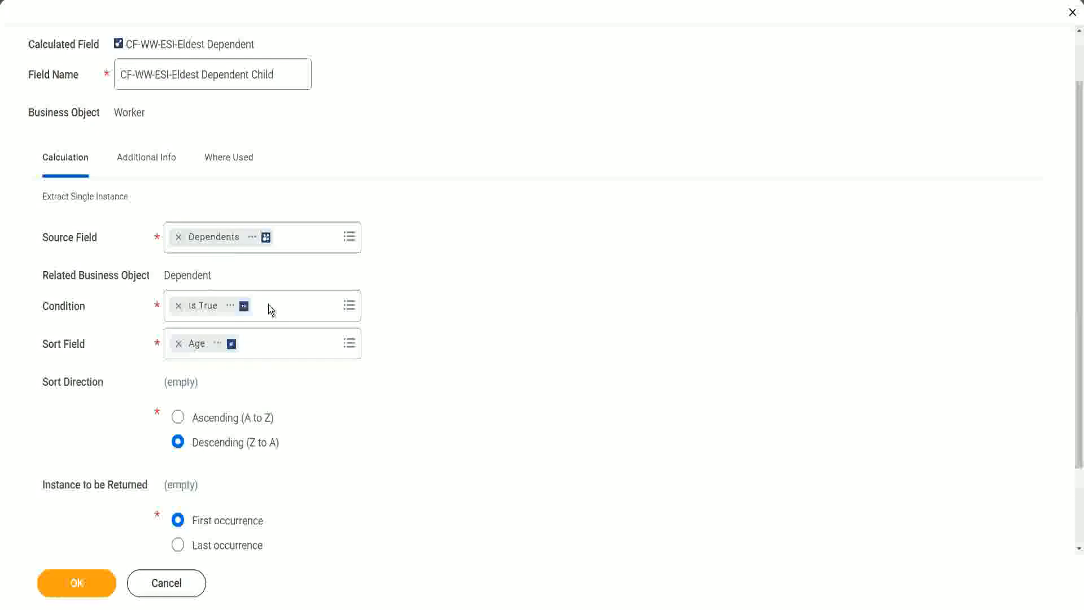
# - Open the Condition of the Extract Single Instance calculation for editing
pyautogui.click(49, 307)
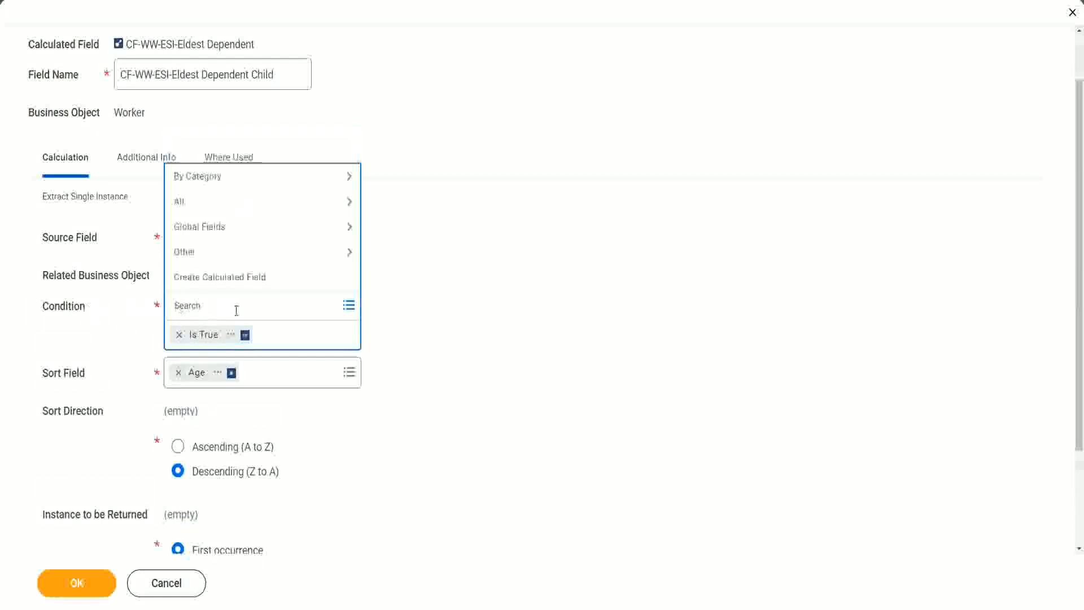